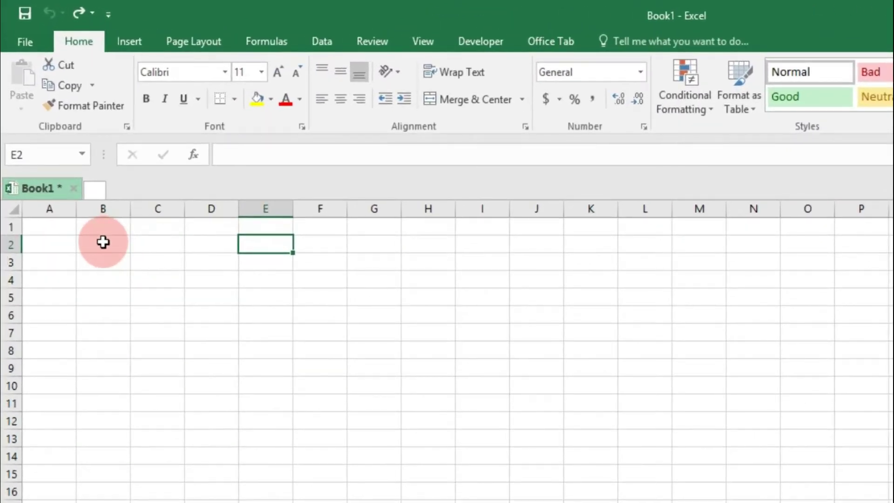
Enter the title 'DAFTAR PEMBAYARAN HONOR' in cell B2.
{"action": "left_click", "coordinate": [120, 246]}
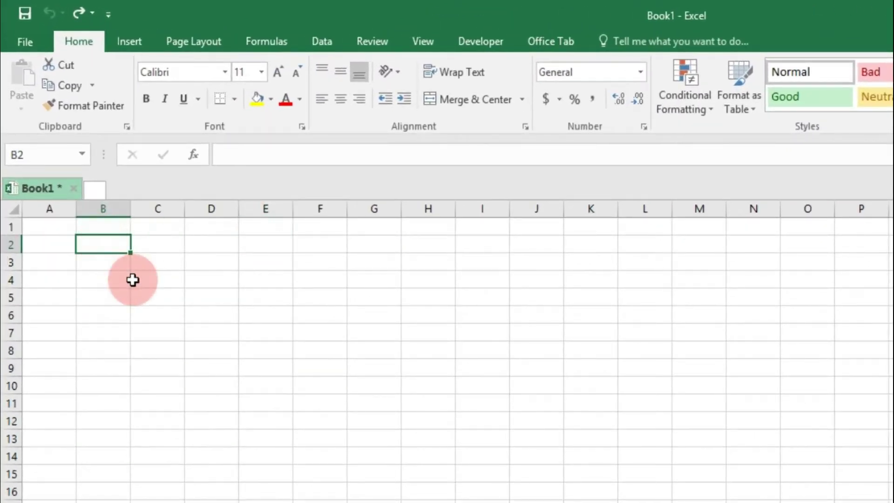
{"action": "key", "text": "F2"}
{"action": "type", "text": "DAFTAR P"}
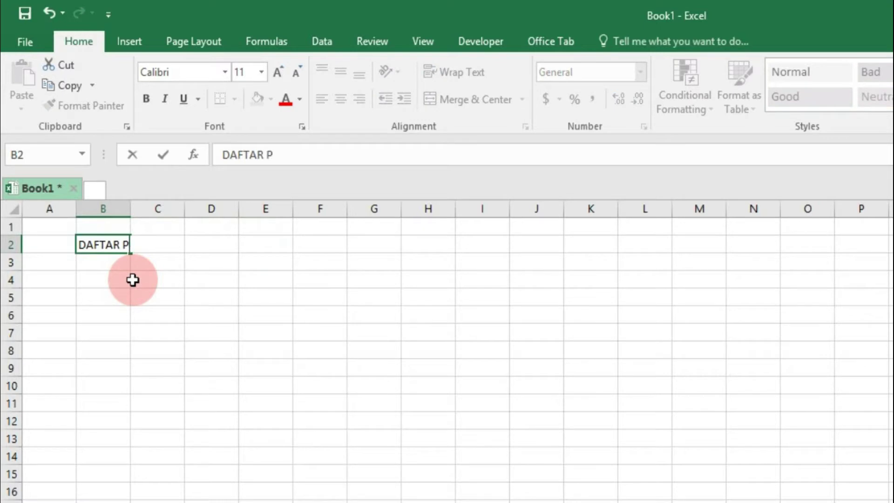
{"action": "type", "text": "EMBA"}
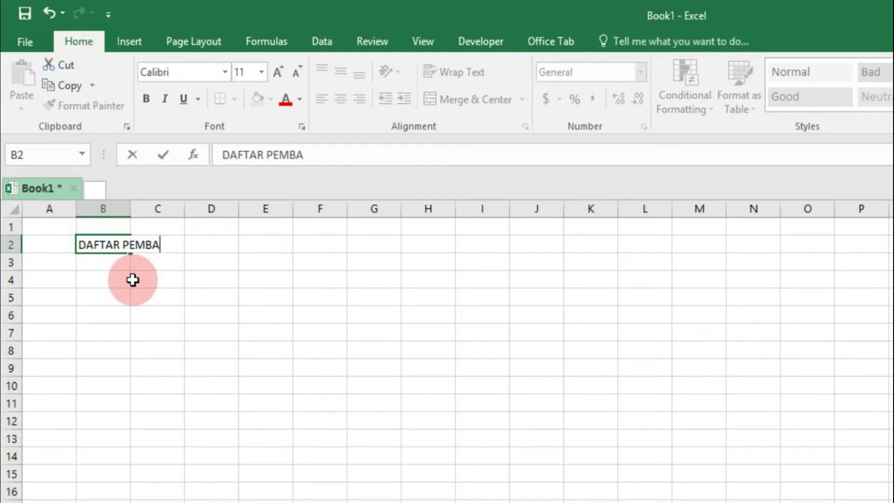
{"action": "type", "text": "YARAN H"}
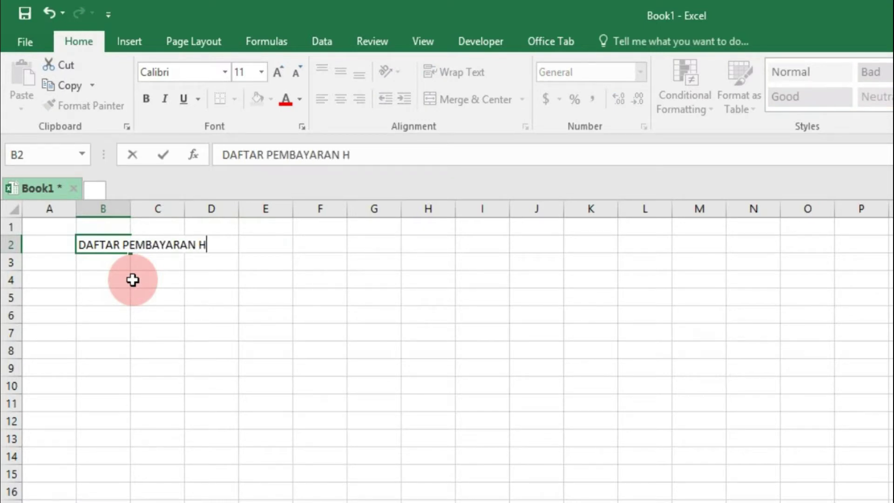
{"action": "type", "text": "ONOR"}
{"action": "key", "text": "ctrl+Return"}
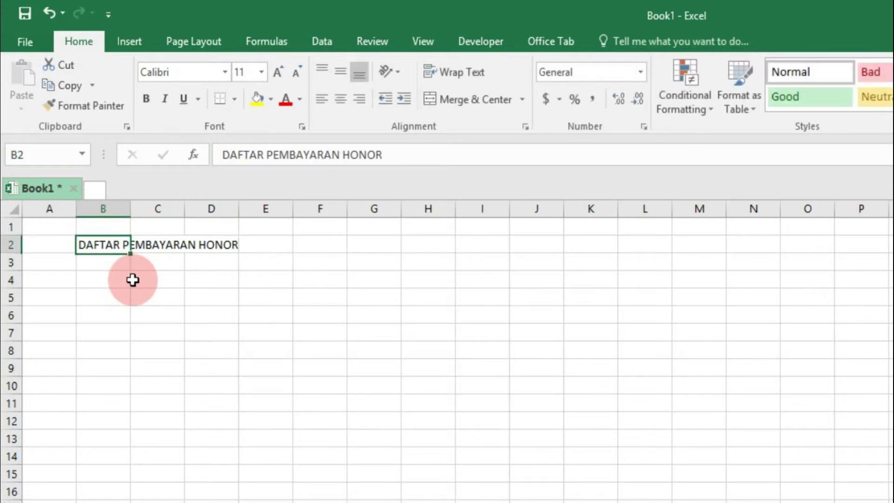
Make the title bold and merge and centre it across B2:I2.
{"action": "left_click", "coordinate": [146, 98]}
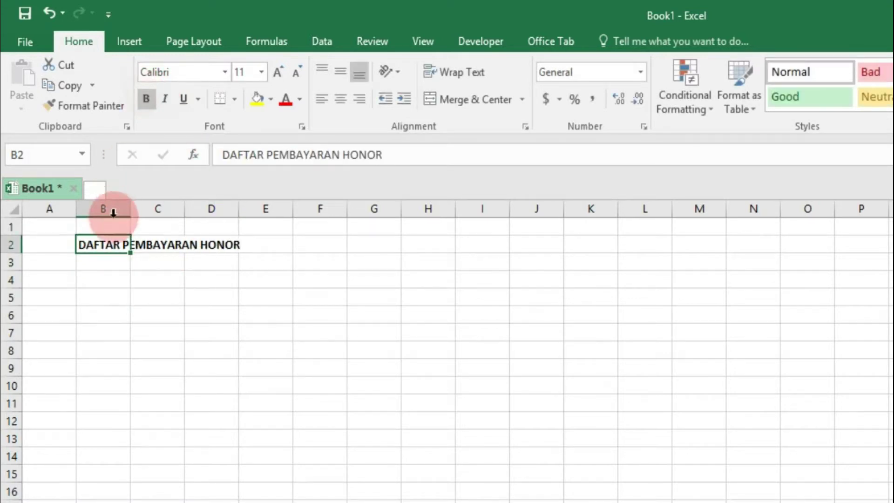
{"action": "mouse_move", "coordinate": [104, 245]}
{"action": "left_mouse_down"}
{"action": "mouse_move", "coordinate": [293, 236]}
{"action": "mouse_move", "coordinate": [466, 243]}
{"action": "left_mouse_up"}
{"action": "left_click", "coordinate": [446, 101]}
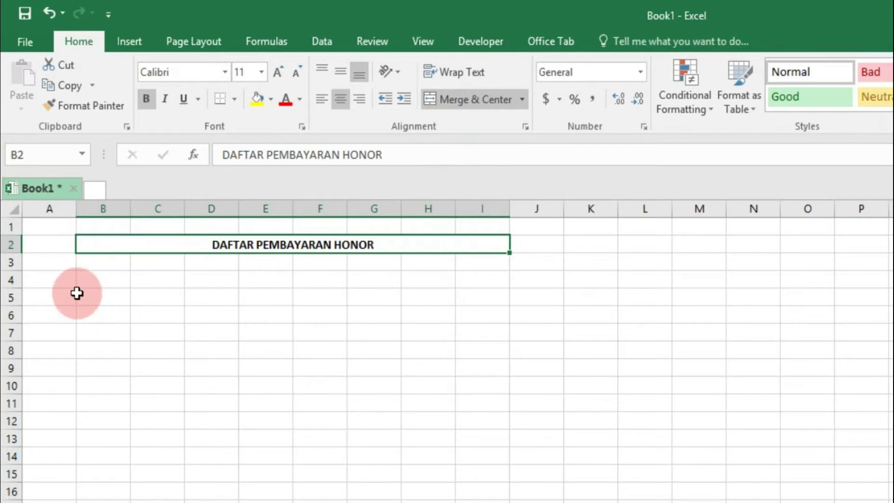
{"action": "double_click", "coordinate": [81, 280]}
Enter the headers No, Nama and Jan in B4:D4.
{"action": "type", "text": "N"}
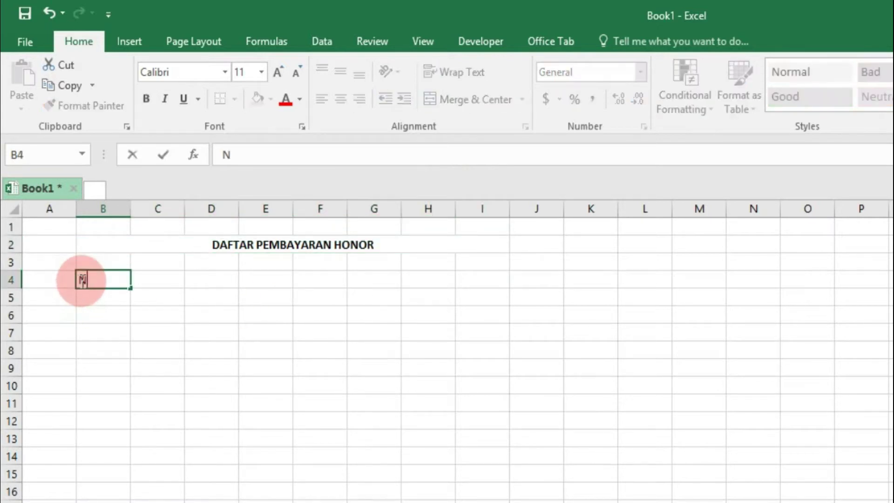
{"action": "type", "text": "o"}
{"action": "key", "text": "Tab"}
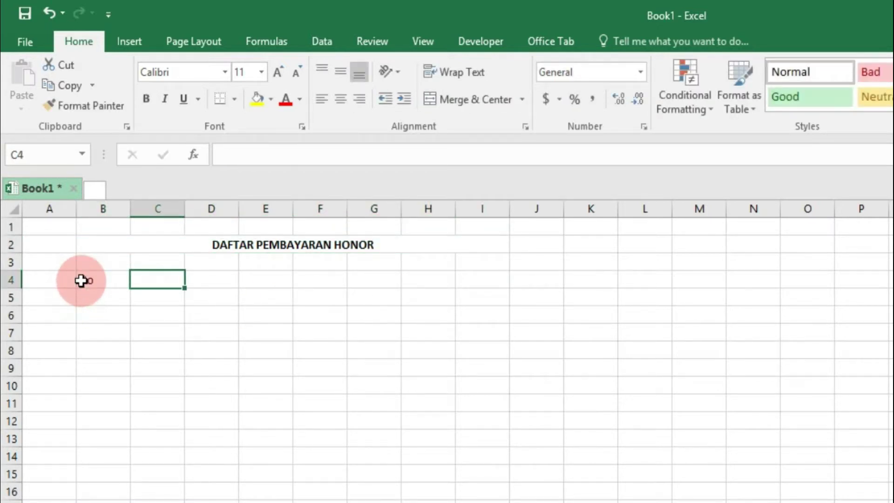
{"action": "type", "text": "Nama"}
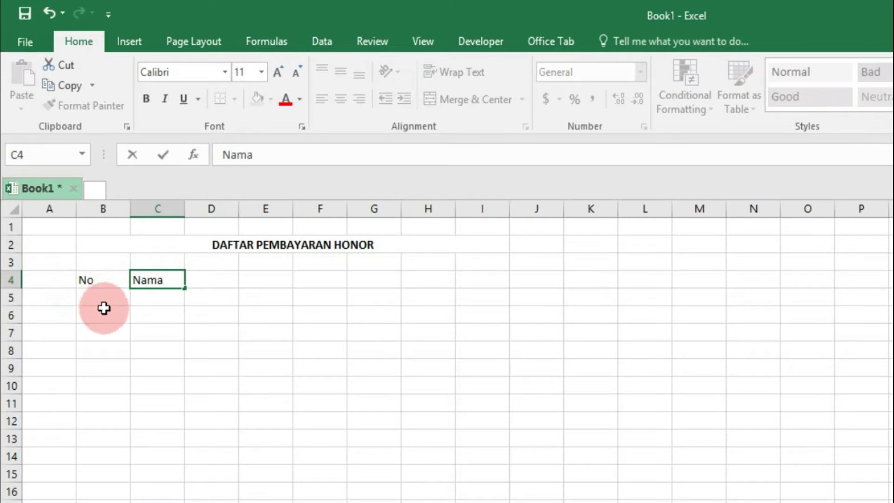
{"action": "key", "text": "Tab"}
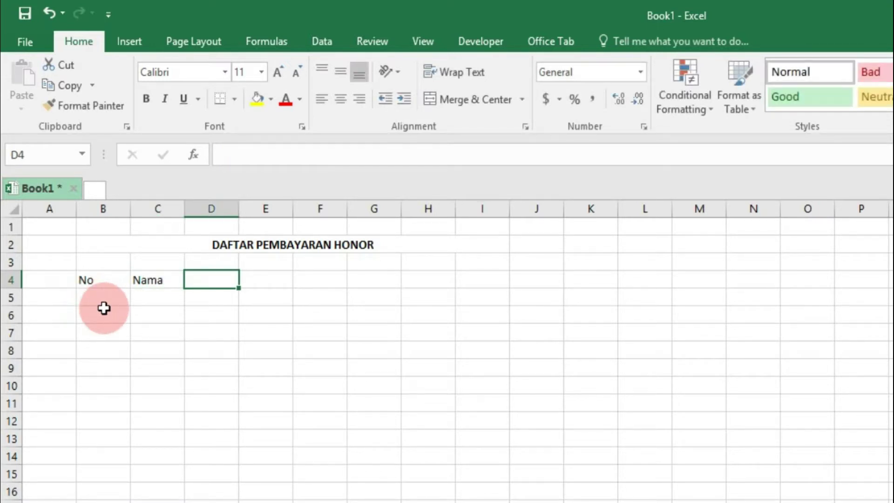
{"action": "type", "text": "Jan"}
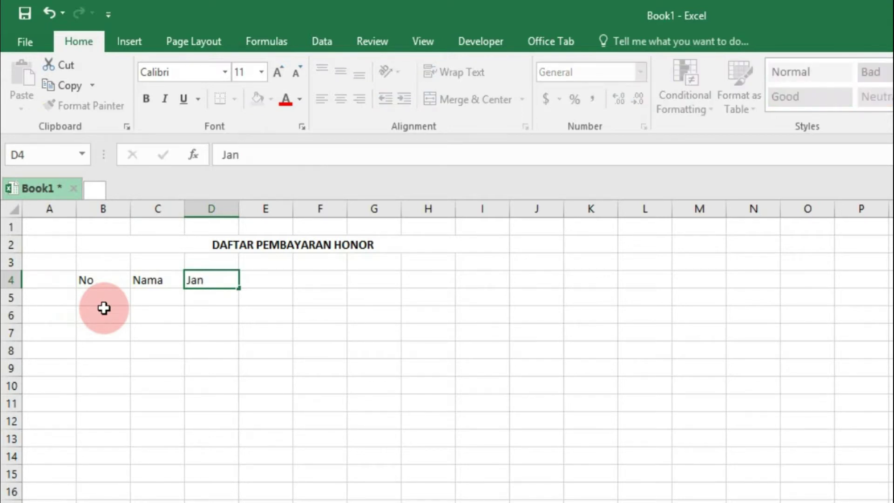
{"action": "key", "text": "ctrl+Return"}
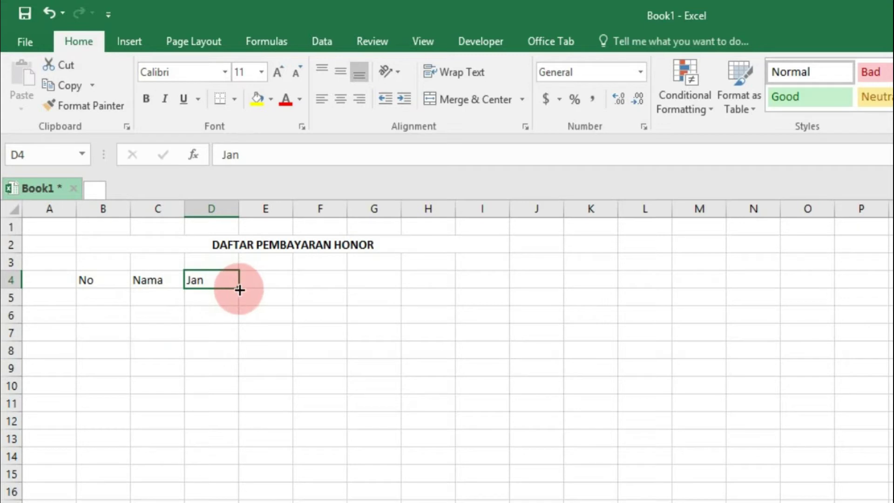
Fill months Feb through May into E4:H4 and add 'Total Honor' in I4.
{"action": "left_click_drag", "start_coordinate": [239, 290], "coordinate": [433, 284]}
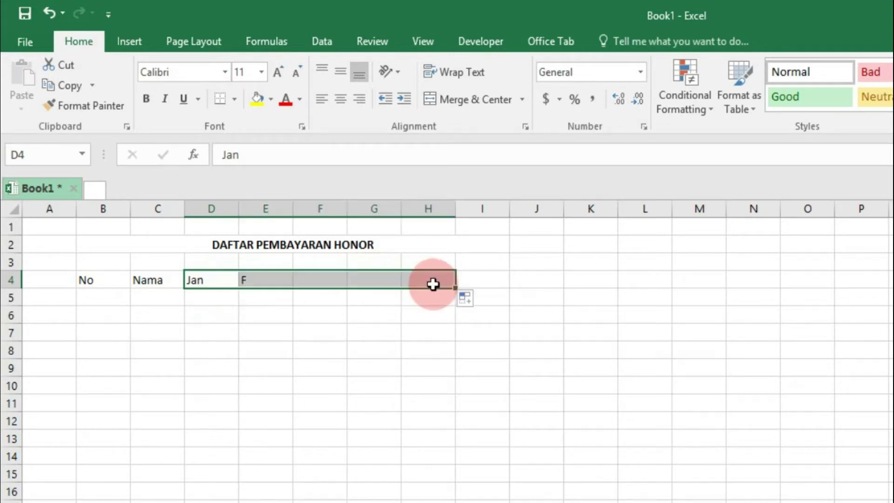
{"action": "left_click_drag", "start_coordinate": [246, 278], "coordinate": [415, 280]}
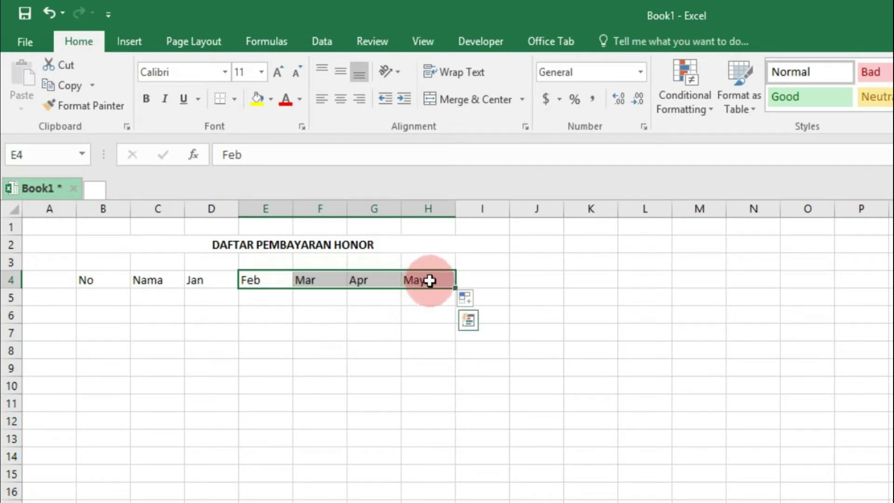
{"action": "left_click", "coordinate": [480, 278]}
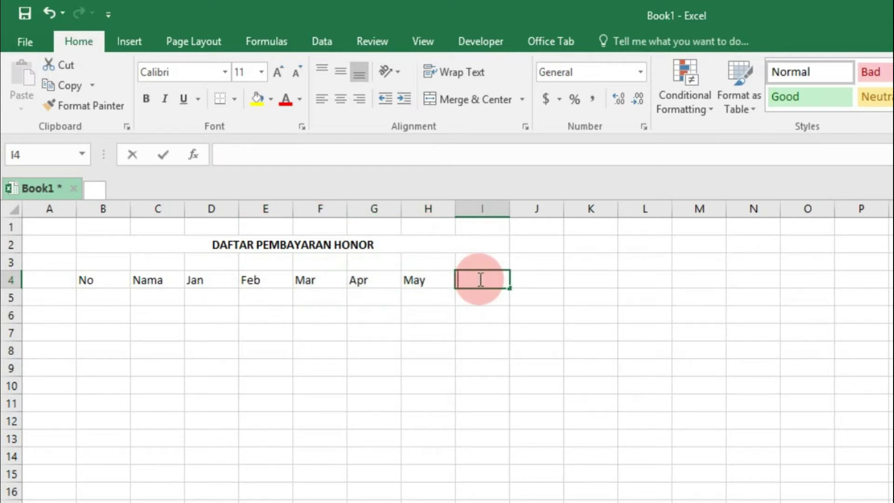
{"action": "type", "text": "Total Ho"}
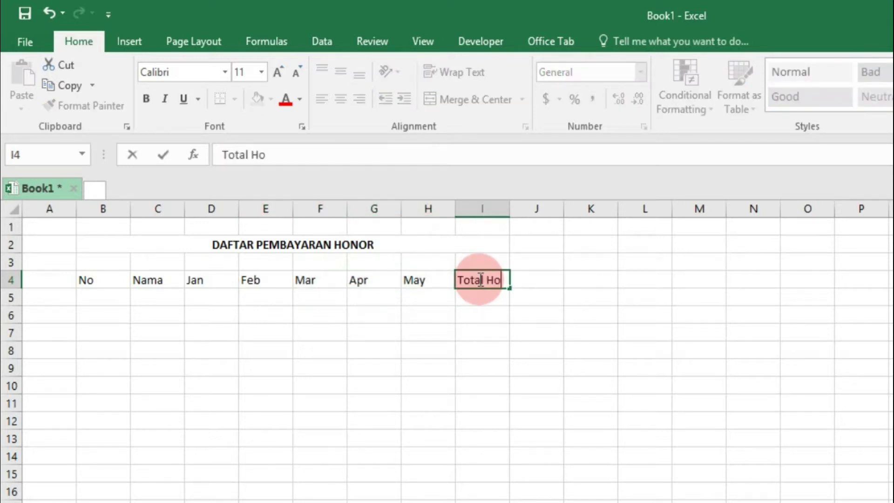
{"action": "type", "text": "nor"}
{"action": "key", "text": "Return"}
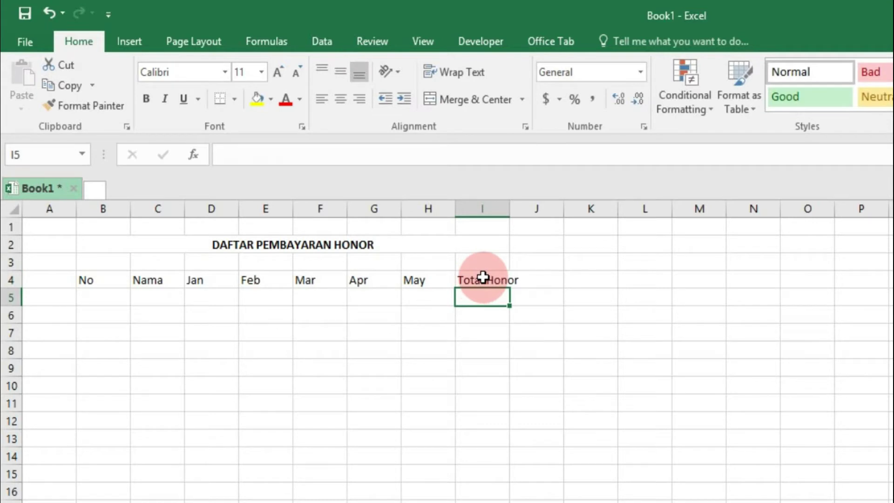
Number the rows 1 to 4 in B5:B8.
{"action": "left_click", "coordinate": [82, 302]}
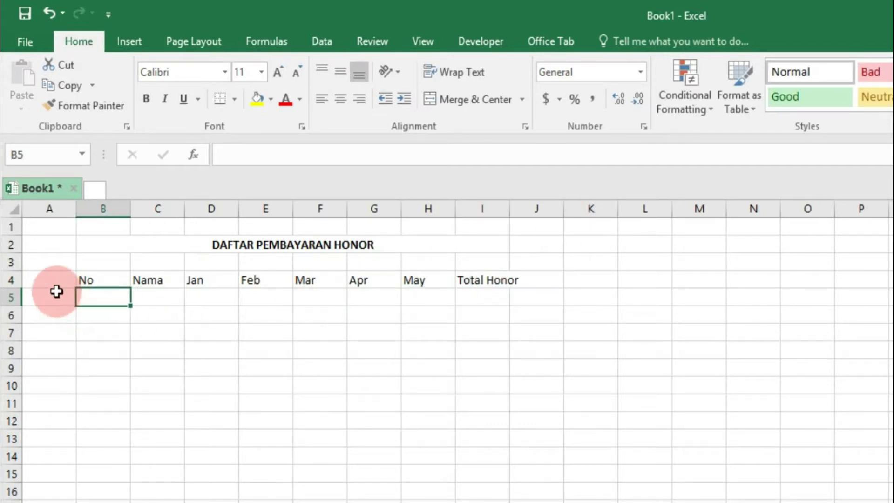
{"action": "type", "text": "1"}
{"action": "key", "text": "Return"}
{"action": "type", "text": "2"}
{"action": "key", "text": "Return"}
{"action": "type", "text": "3"}
{"action": "key", "text": "Return"}
{"action": "type", "text": "4"}
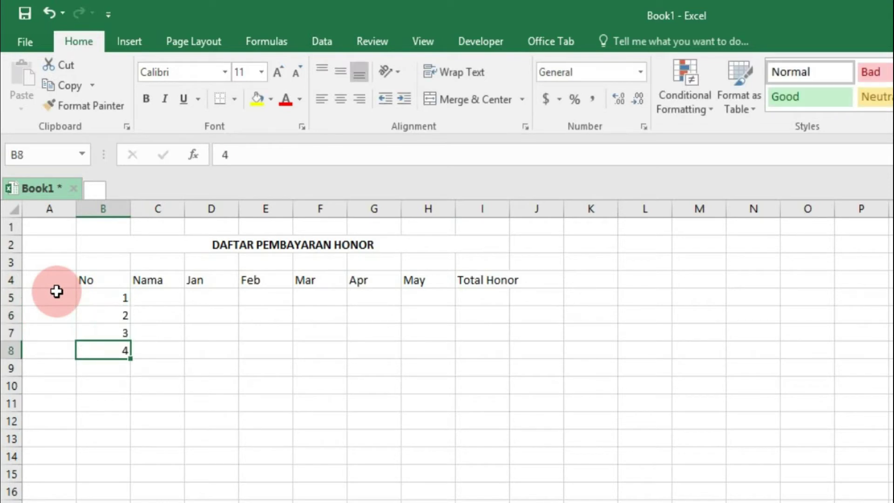
{"action": "key", "text": "Up"}
{"action": "key", "text": "Up"}
{"action": "key", "text": "Up"}
Enter four people's names in the Nama column, C5:C8.
{"action": "key", "text": "Right"}
{"action": "type", "text": "And"}
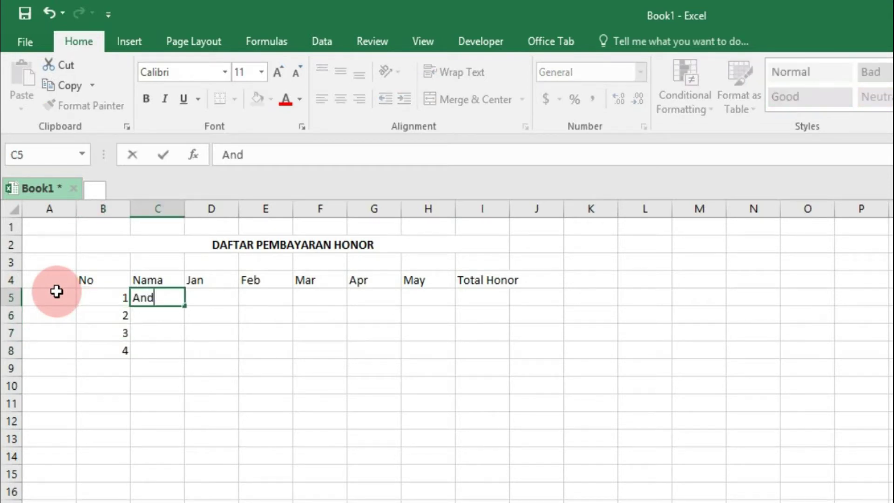
{"action": "type", "text": "re"}
{"action": "key", "text": "Return"}
{"action": "type", "text": "Dedy"}
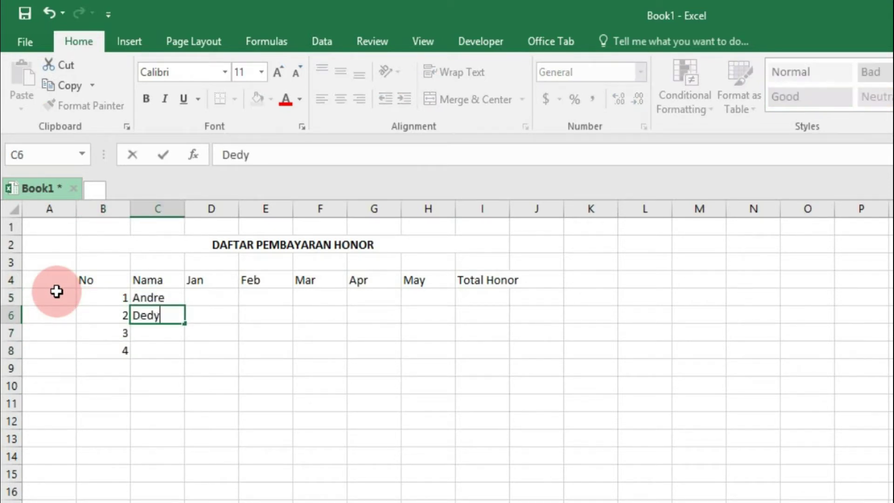
{"action": "key", "text": "Return"}
{"action": "type", "text": "Panji"}
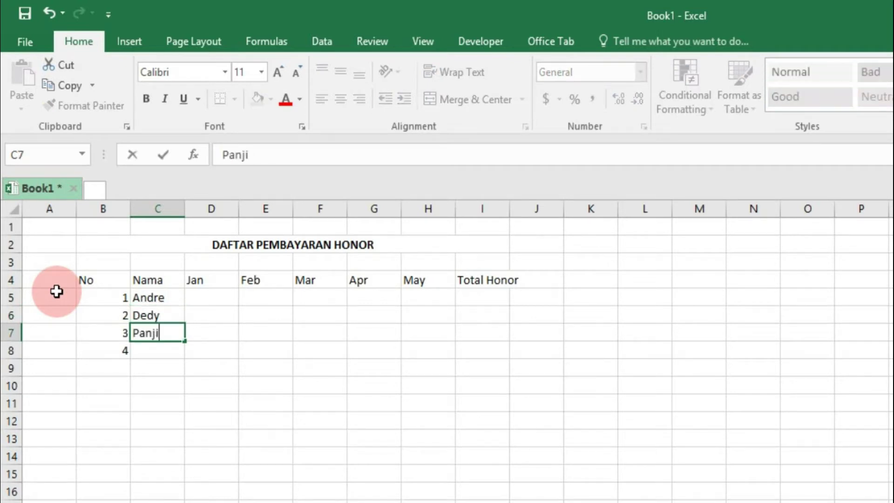
{"action": "key", "text": "Return"}
{"action": "type", "text": "Donny"}
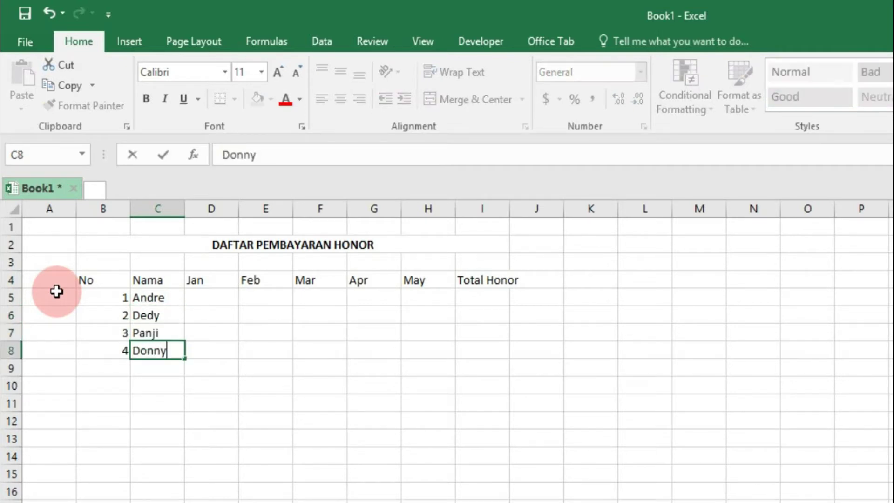
{"action": "key", "text": "ctrl+Return"}
Enter Jan amounts 8000000, 5000000, 7000000, 6000000 and fill them across to May.
{"action": "key", "text": "Up"}
{"action": "key", "text": "Up"}
{"action": "key", "text": "Up"}
{"action": "key", "text": "Right"}
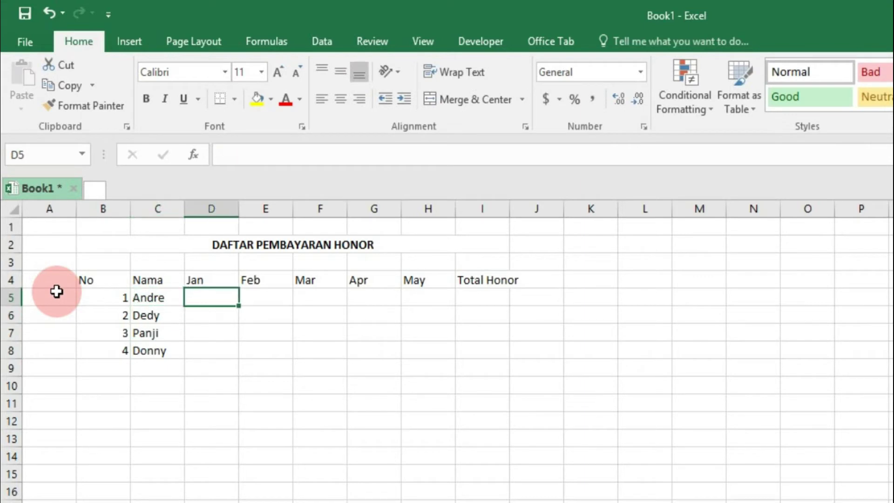
{"action": "type", "text": "800"}
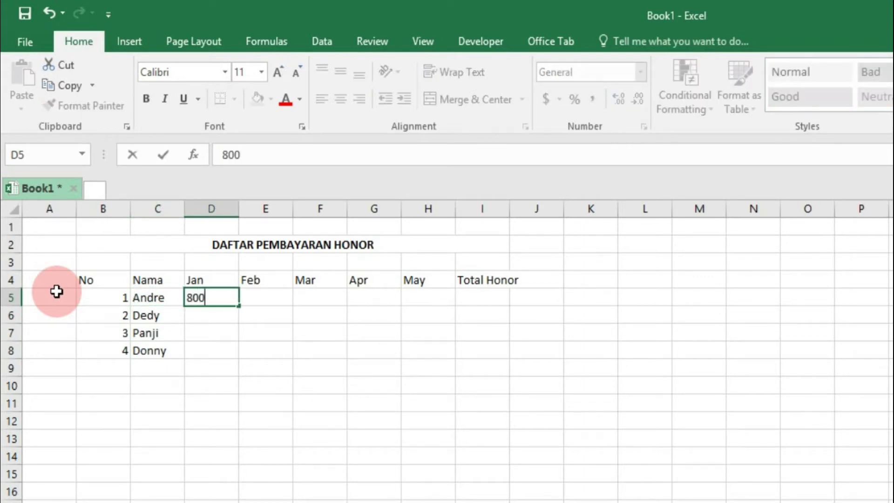
{"action": "type", "text": "0000"}
{"action": "key", "text": "Return"}
{"action": "type", "text": "50"}
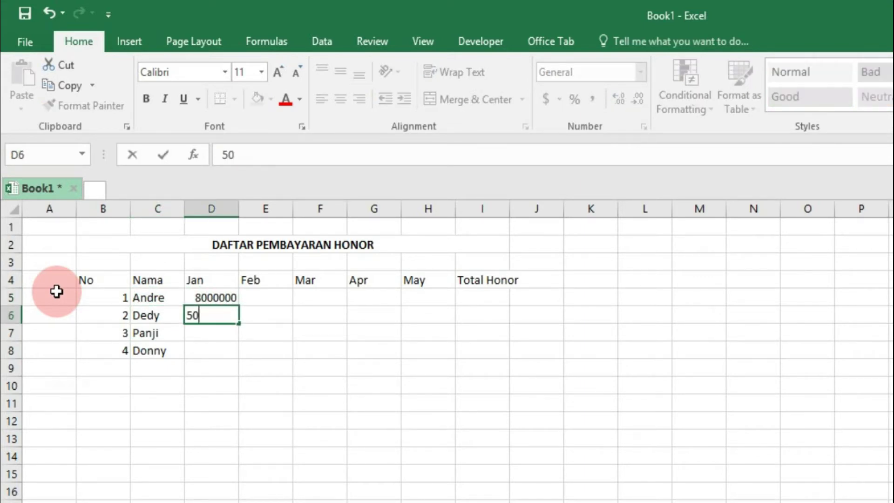
{"action": "type", "text": "00000"}
{"action": "key", "text": "Return"}
{"action": "type", "text": "70"}
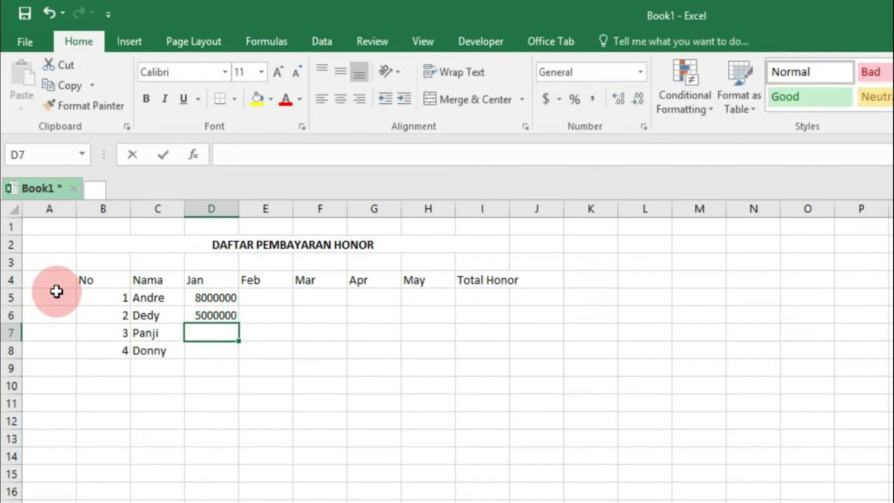
{"action": "type", "text": "00000"}
{"action": "key", "text": "Return"}
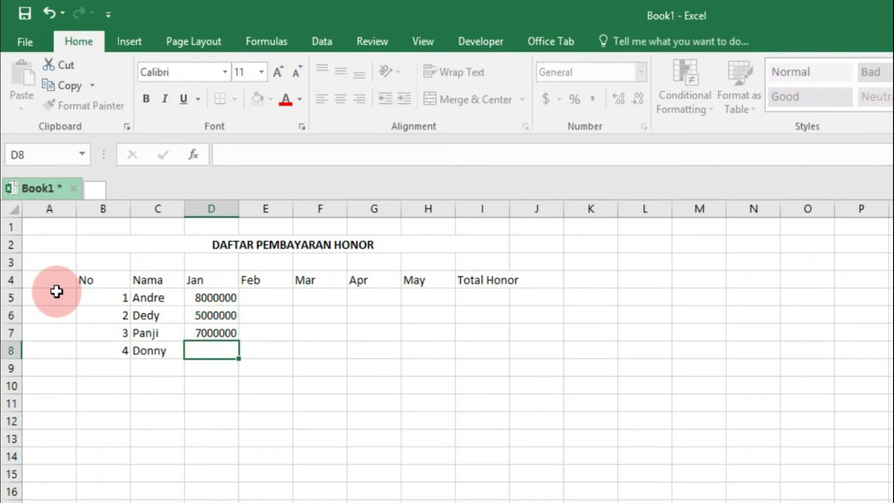
{"action": "type", "text": "6000000"}
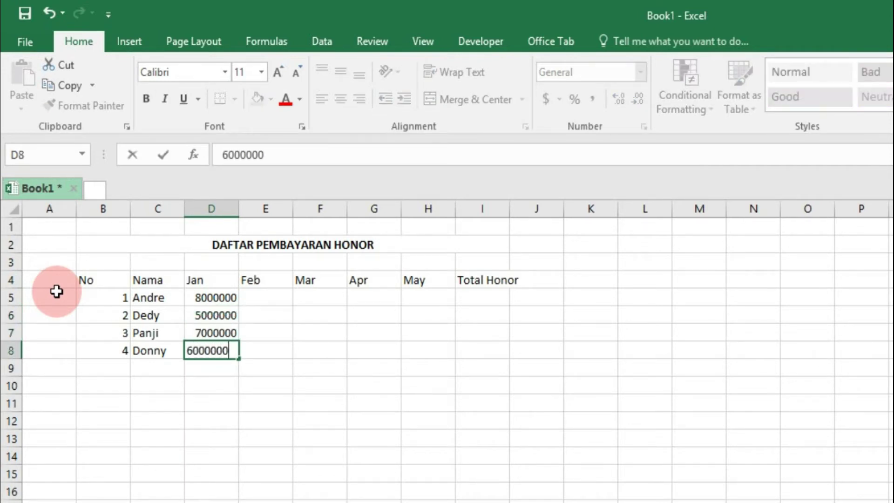
{"action": "key", "text": "Up"}
{"action": "key", "text": "Up"}
{"action": "key", "text": "Up"}
{"action": "key", "text": "shift+Down"}
{"action": "key", "text": "shift+Down"}
{"action": "key", "text": "shift+Down"}
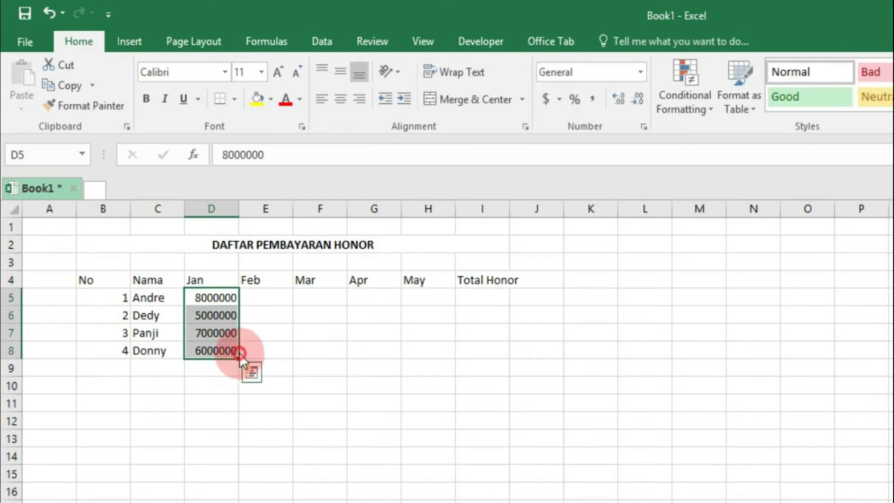
{"action": "left_click_drag", "start_coordinate": [237, 362], "coordinate": [436, 362]}
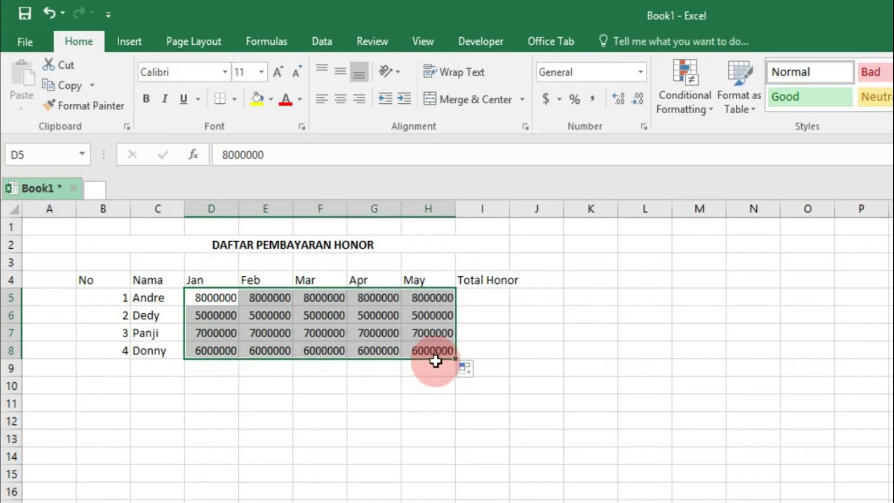
{"action": "left_click", "coordinate": [477, 296]}
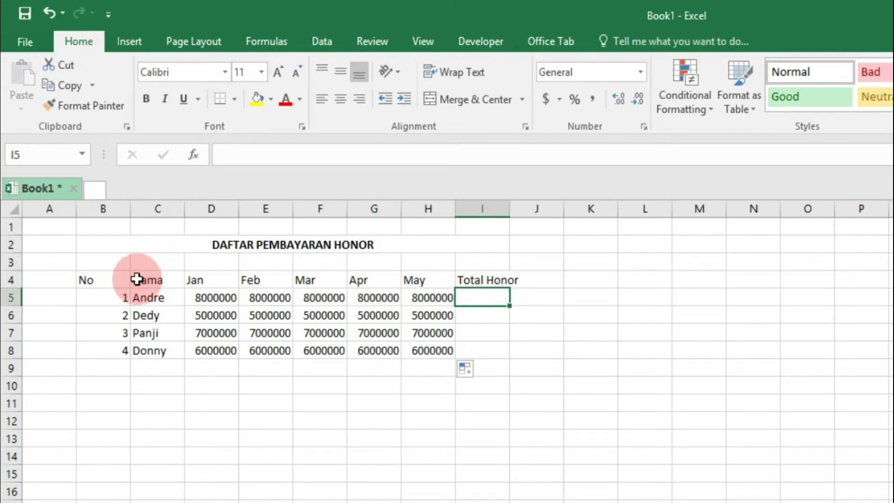
Format the range $B$4:$I$8 as a table with headers.
{"action": "left_click", "coordinate": [117, 283]}
{"action": "left_click", "coordinate": [129, 41]}
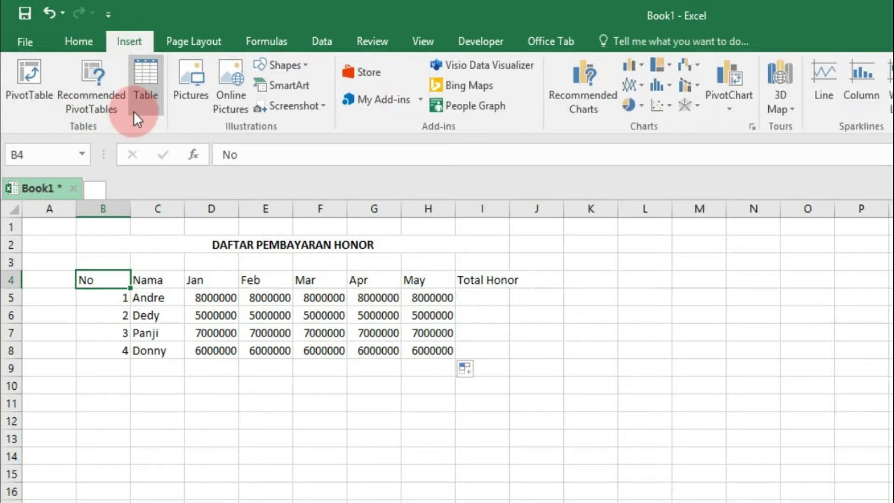
{"action": "left_click", "coordinate": [142, 89]}
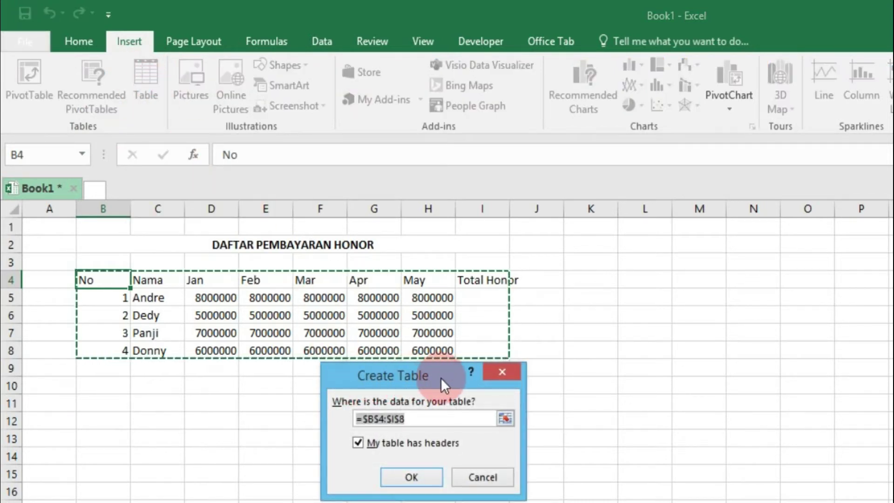
{"action": "left_click", "coordinate": [414, 480]}
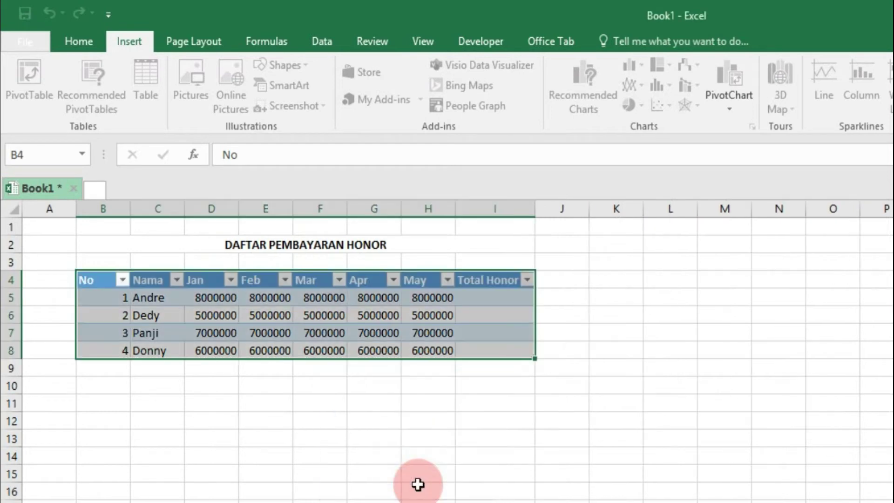
{"action": "left_click", "coordinate": [469, 371]}
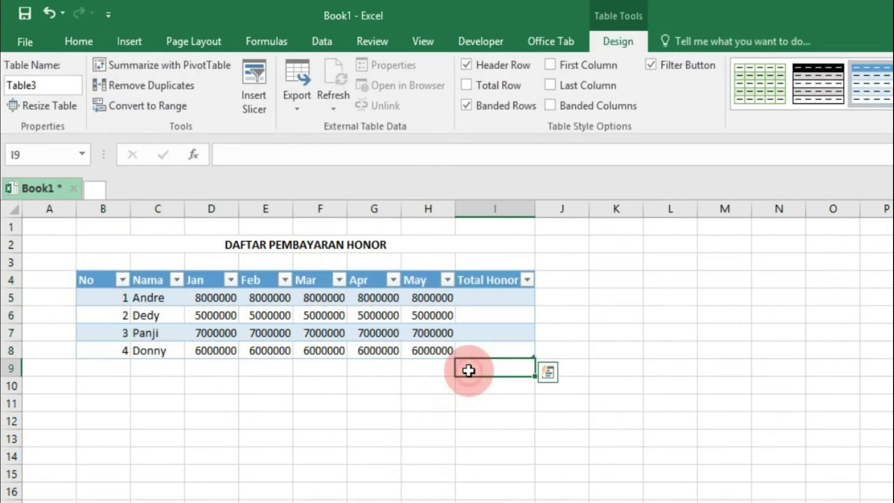
{"action": "left_click", "coordinate": [471, 282]}
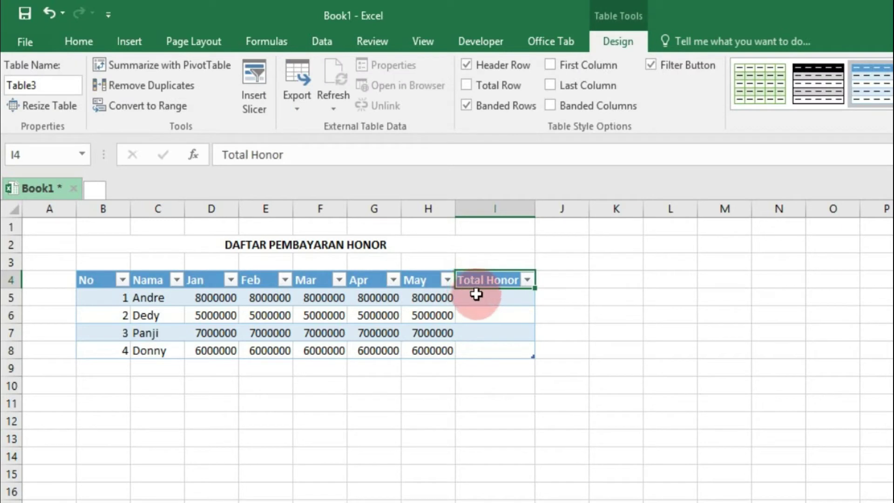
{"action": "left_click", "coordinate": [251, 284]}
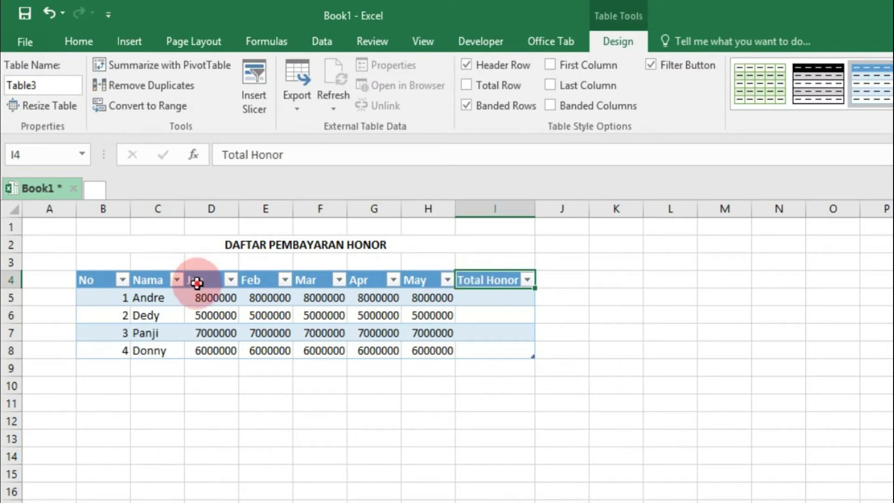
{"action": "left_click_drag", "start_coordinate": [197, 282], "coordinate": [433, 295]}
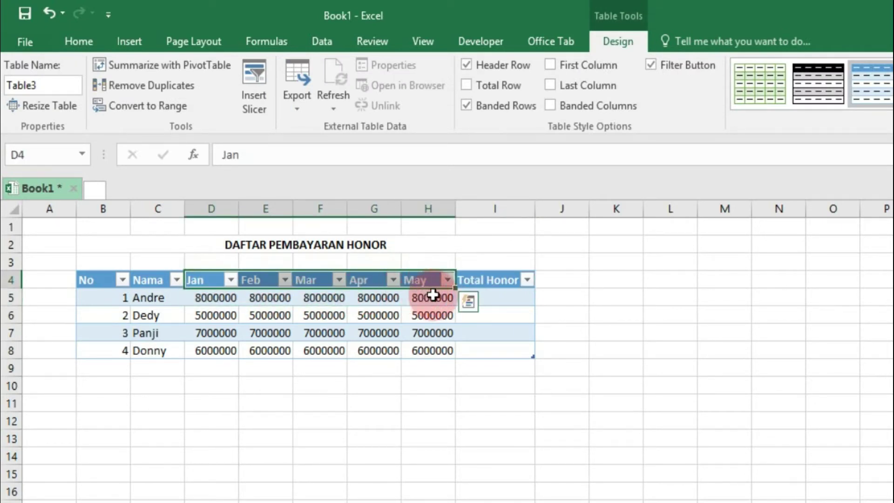
{"action": "left_click", "coordinate": [497, 301]}
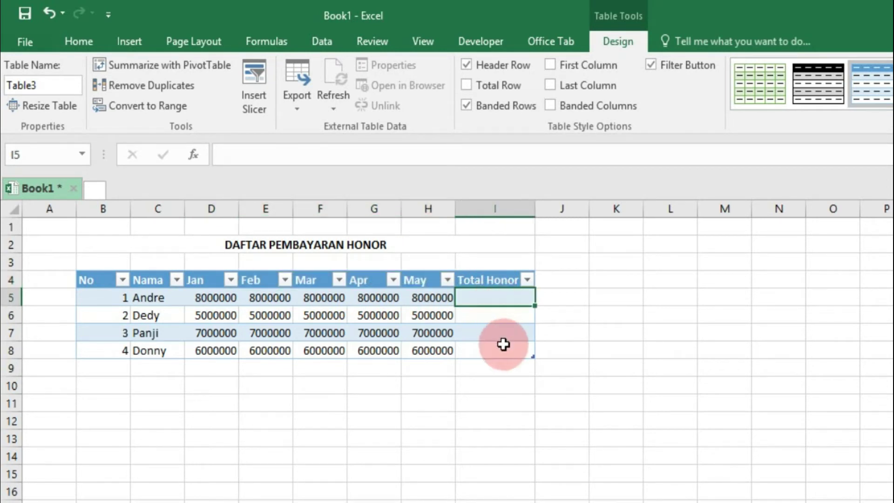
AutoSum Jan–May in I5, filling Total Honor with 40000000, 25000000, 35000000, 30000000.
{"action": "left_click", "coordinate": [79, 41]}
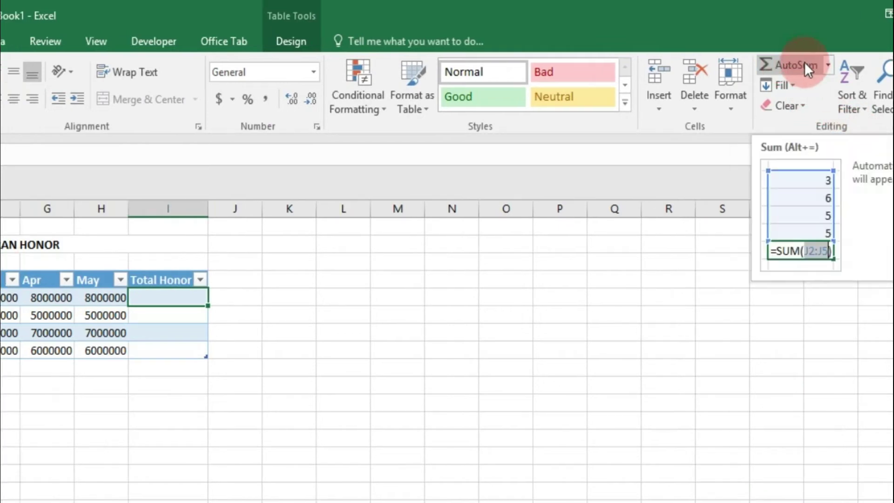
{"action": "left_click", "coordinate": [762, 63]}
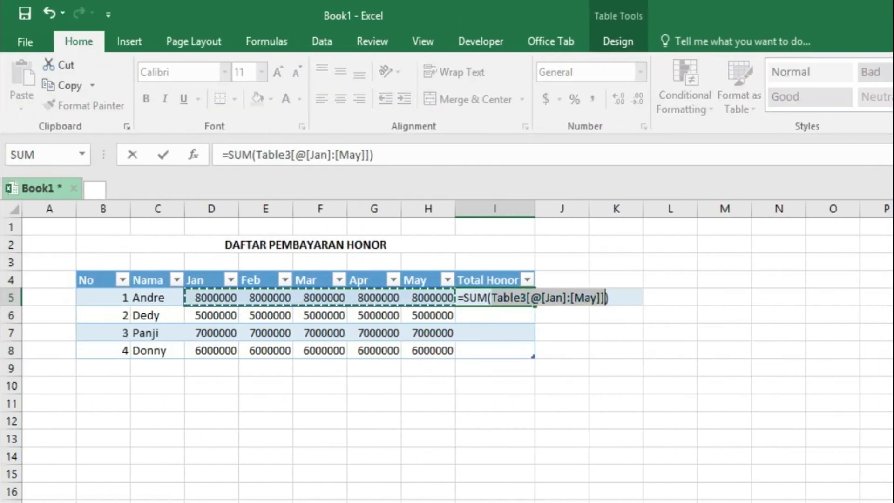
{"action": "key", "text": "Return"}
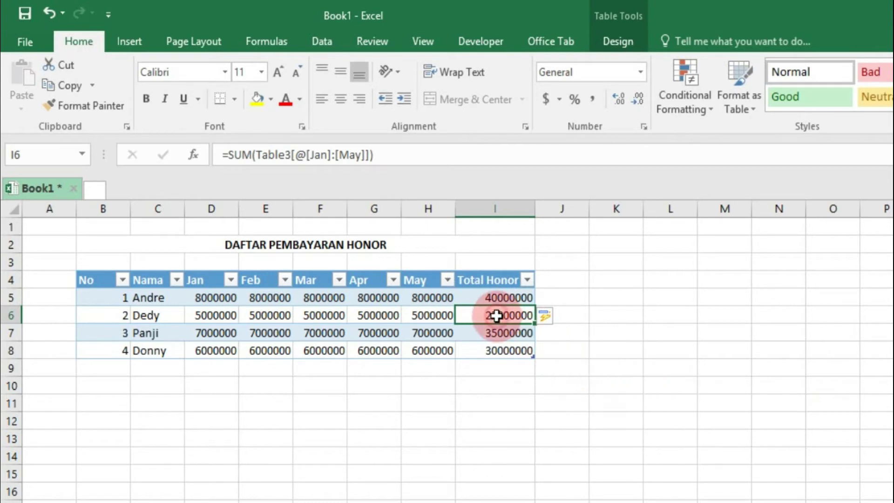
{"action": "left_click_drag", "start_coordinate": [497, 316], "coordinate": [501, 348]}
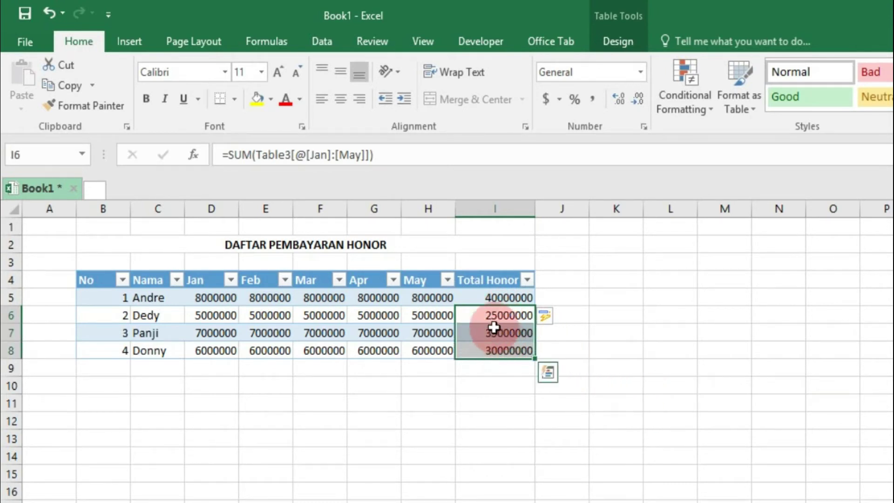
{"action": "left_click", "coordinate": [479, 278]}
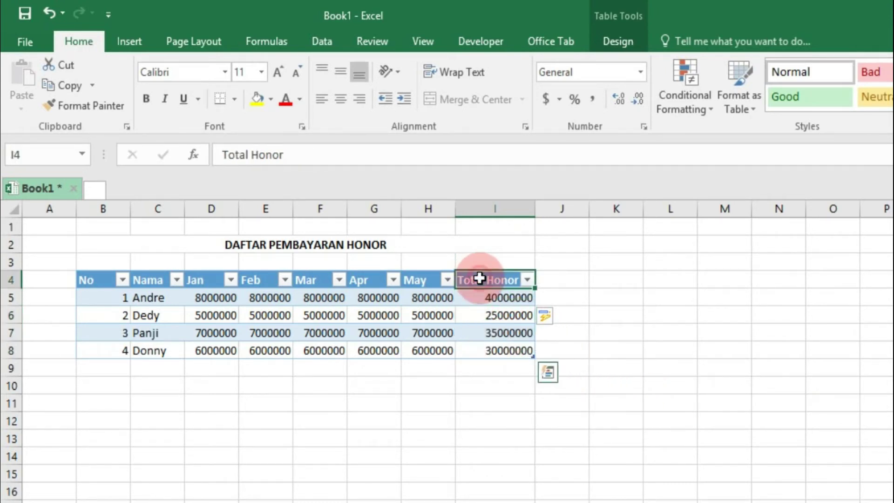
{"action": "left_click_drag", "start_coordinate": [489, 315], "coordinate": [495, 348]}
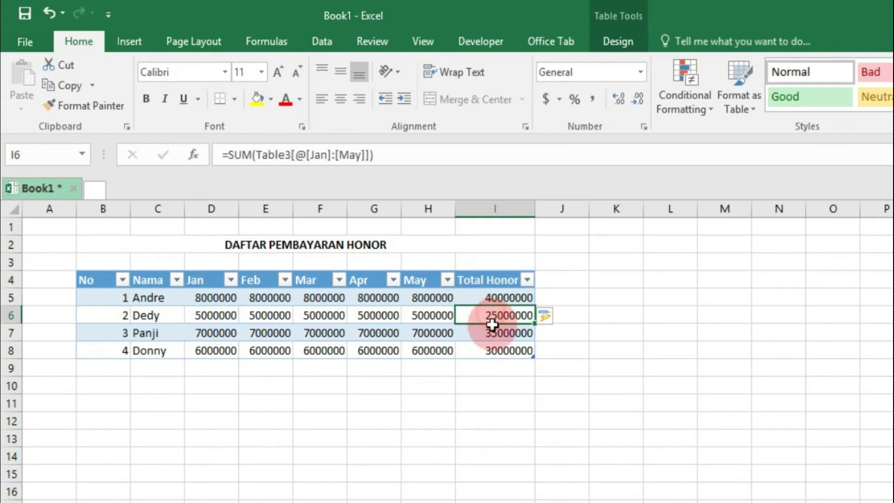
{"action": "left_click", "coordinate": [500, 369]}
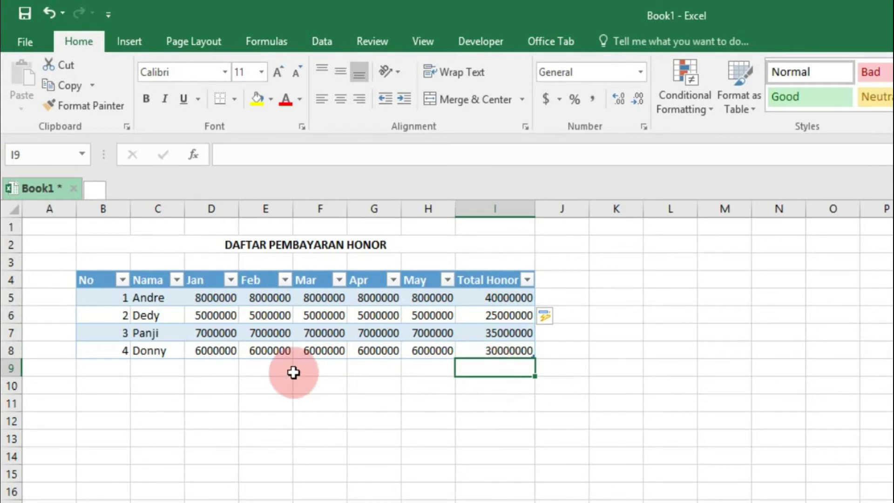
Give the amounts in D5:I8 thousands separators and remove all decimal places.
{"action": "left_click_drag", "start_coordinate": [192, 297], "coordinate": [446, 330]}
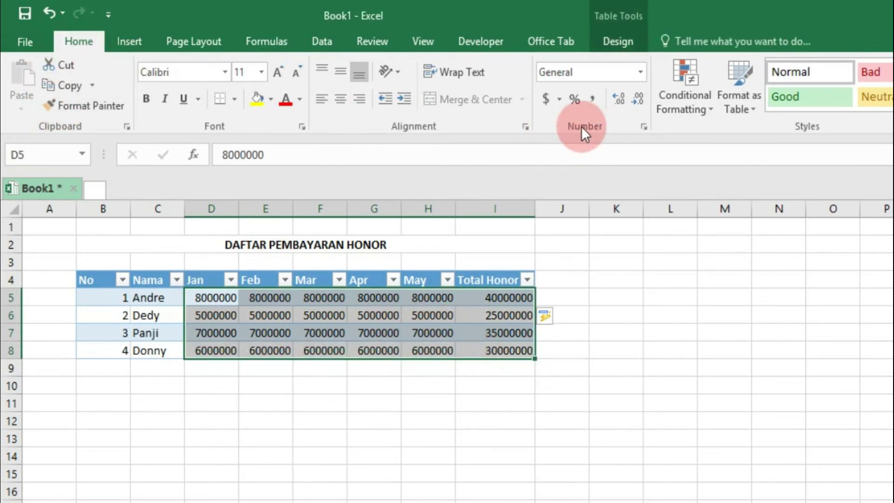
{"action": "left_click", "coordinate": [592, 97]}
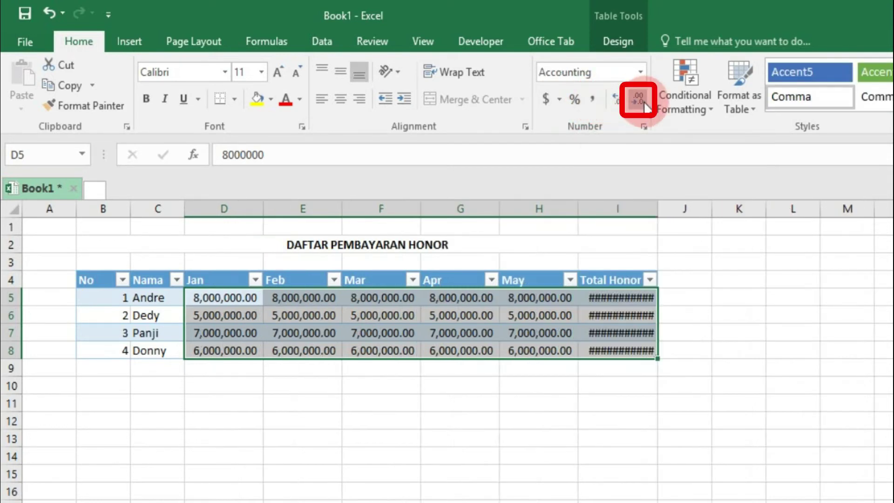
{"action": "left_click", "coordinate": [640, 100]}
{"action": "left_click", "coordinate": [640, 100]}
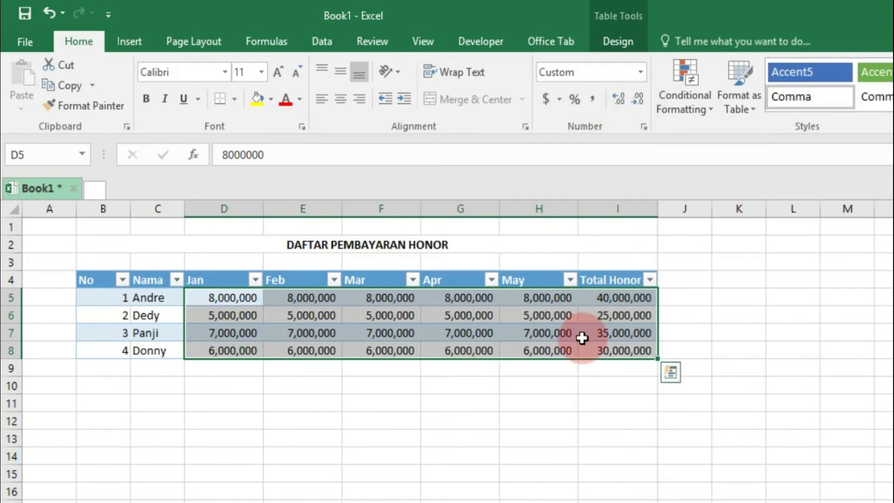
{"action": "left_click", "coordinate": [485, 371]}
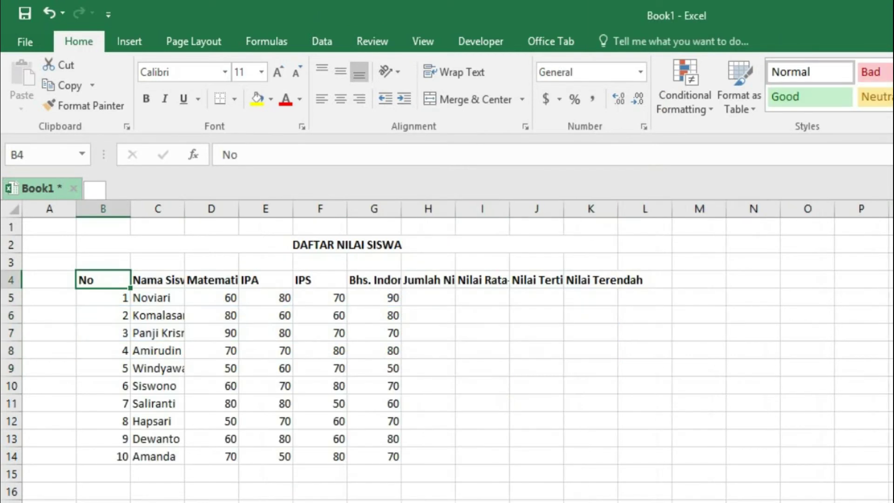
Convert the grade list B4:K14 into a table with headers.
{"action": "mouse_move", "coordinate": [281, 244]}
{"action": "left_mouse_down"}
{"action": "mouse_move", "coordinate": [347, 473]}
{"action": "mouse_move", "coordinate": [354, 456]}
{"action": "left_mouse_up"}
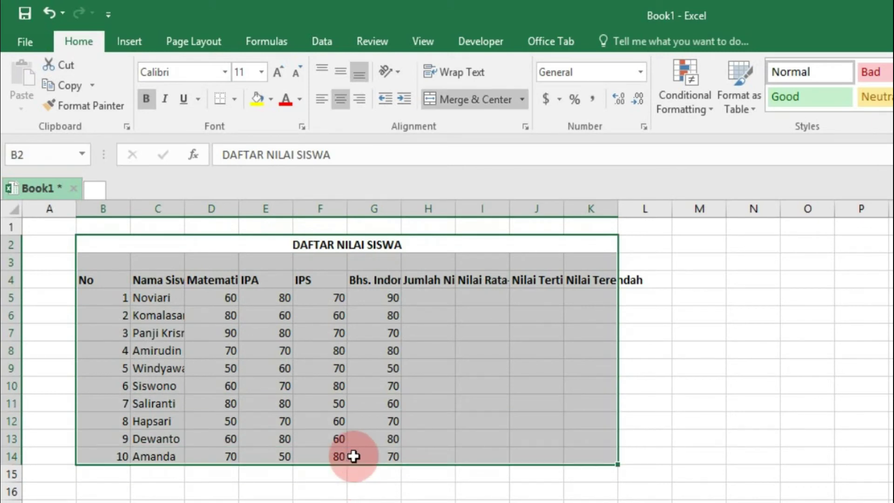
{"action": "left_click", "coordinate": [93, 278]}
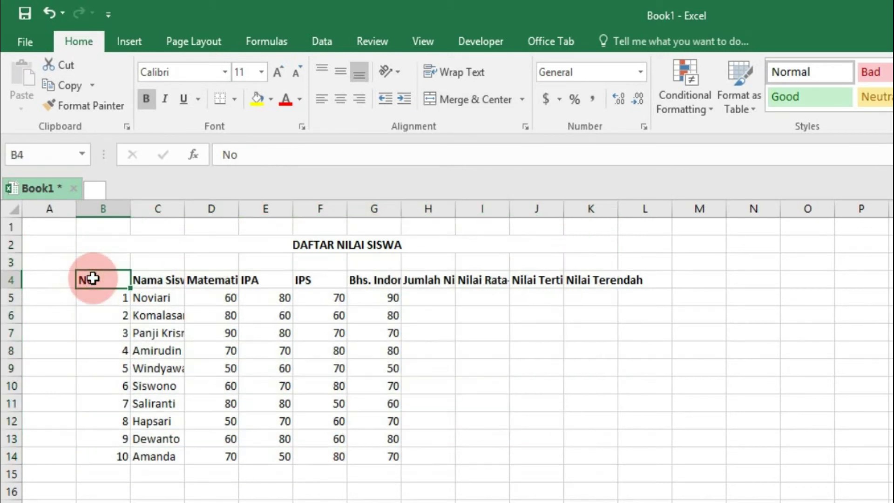
{"action": "left_click", "coordinate": [125, 44]}
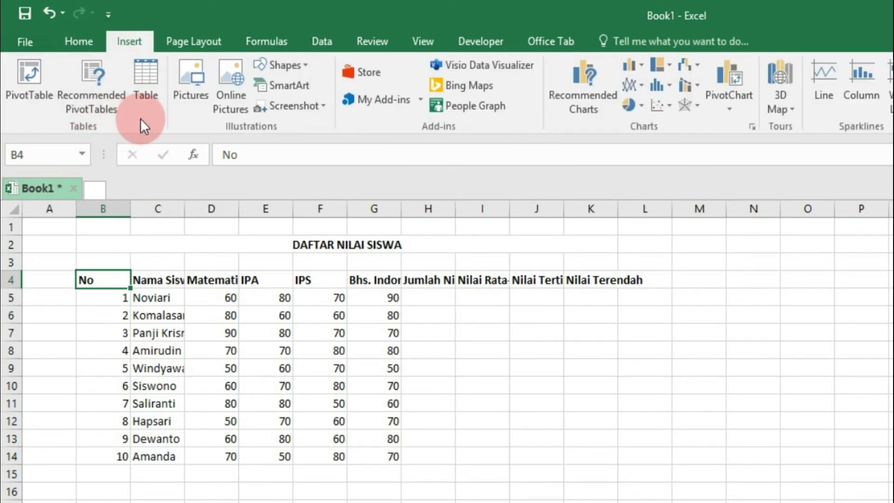
{"action": "left_click", "coordinate": [144, 84]}
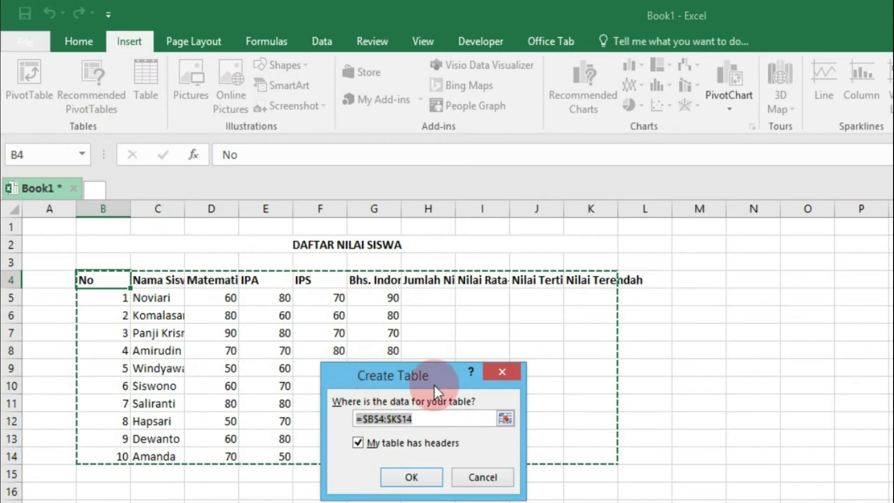
{"action": "left_click", "coordinate": [411, 478]}
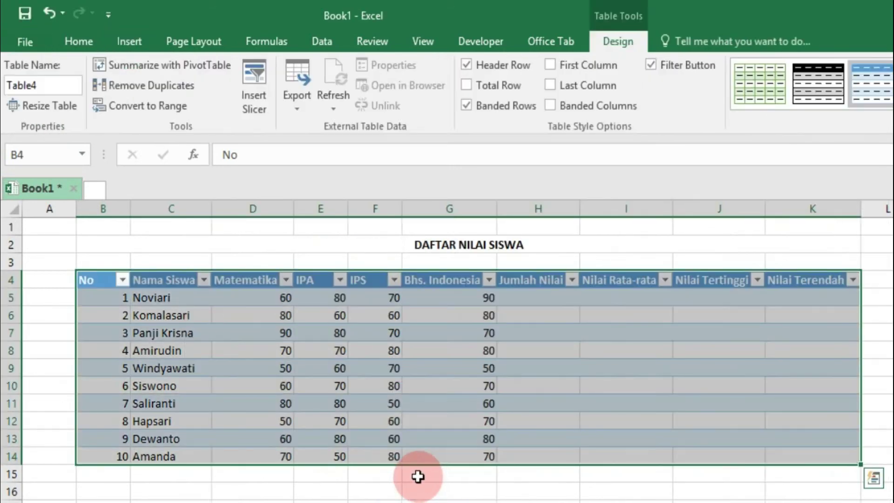
{"action": "left_click", "coordinate": [418, 478]}
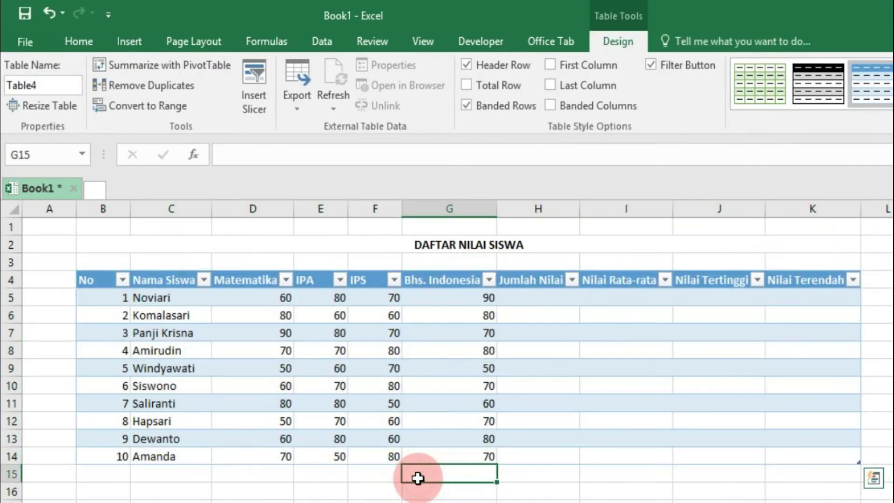
Enter =SUM over D5:G5 in H5 to total each student's Jumlah Nilai.
{"action": "left_click", "coordinate": [531, 297]}
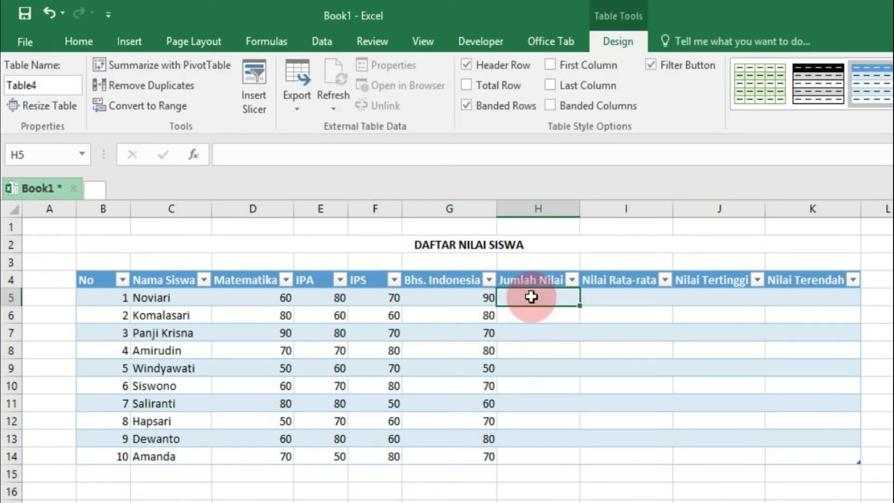
{"action": "type", "text": "=SU"}
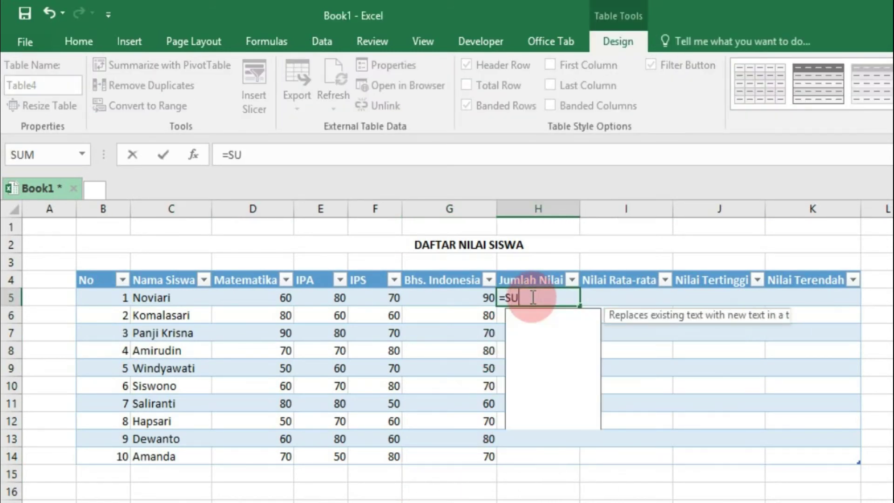
{"action": "type", "text": "M("}
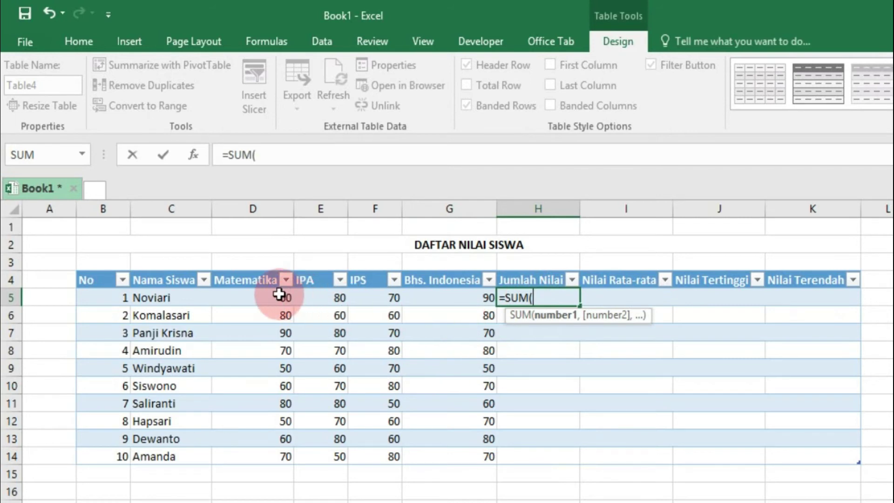
{"action": "left_click", "coordinate": [275, 297]}
{"action": "left_click_drag", "start_coordinate": [276, 299], "coordinate": [432, 296]}
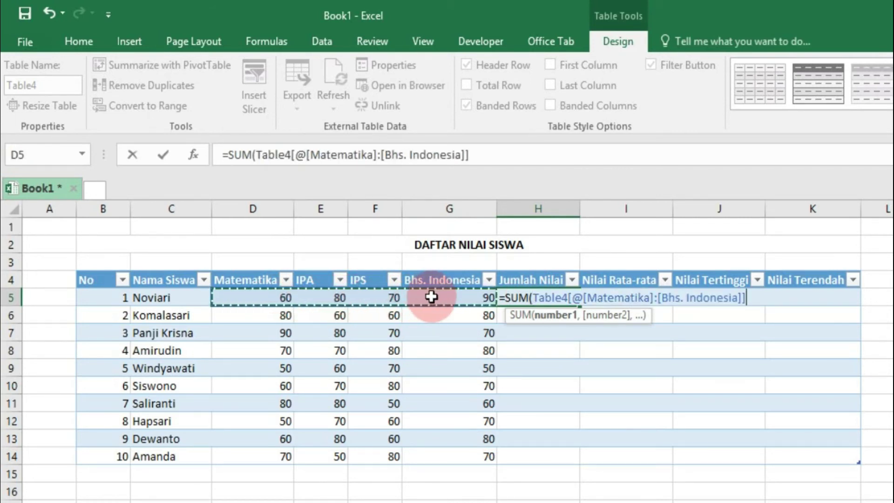
{"action": "type", "text": ")"}
{"action": "key", "text": "Return"}
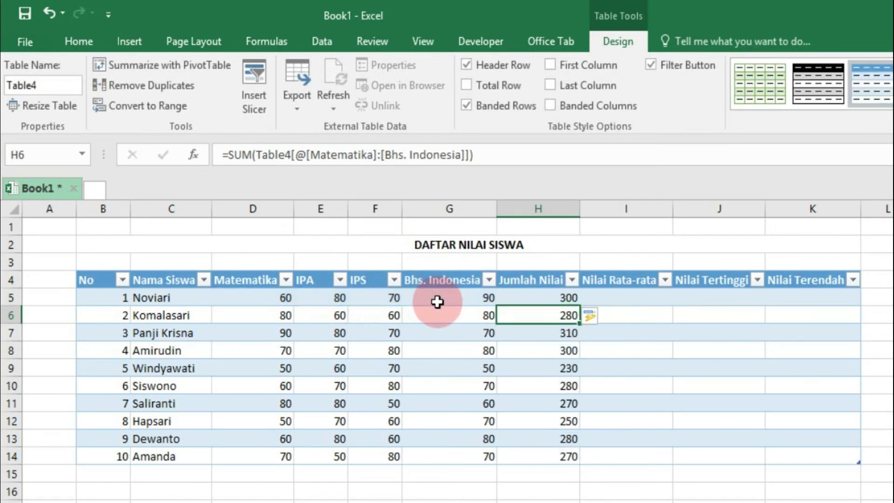
Enter =AVERAGE over D5:G5 in I5 for the Nilai Rata-rata column.
{"action": "left_click", "coordinate": [639, 298]}
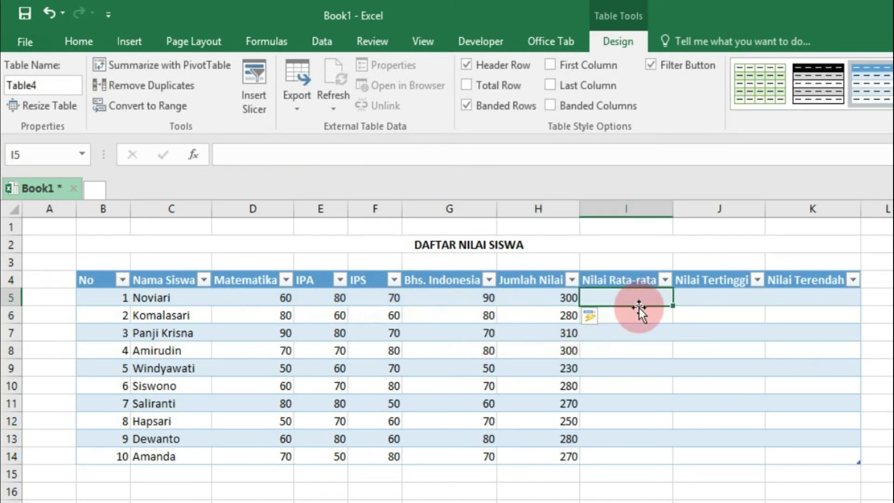
{"action": "type", "text": "="}
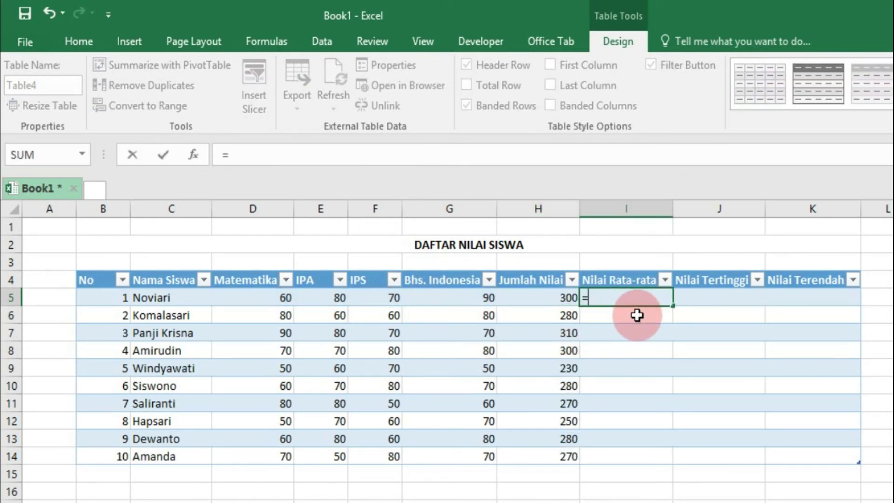
{"action": "type", "text": "AVERAGE"}
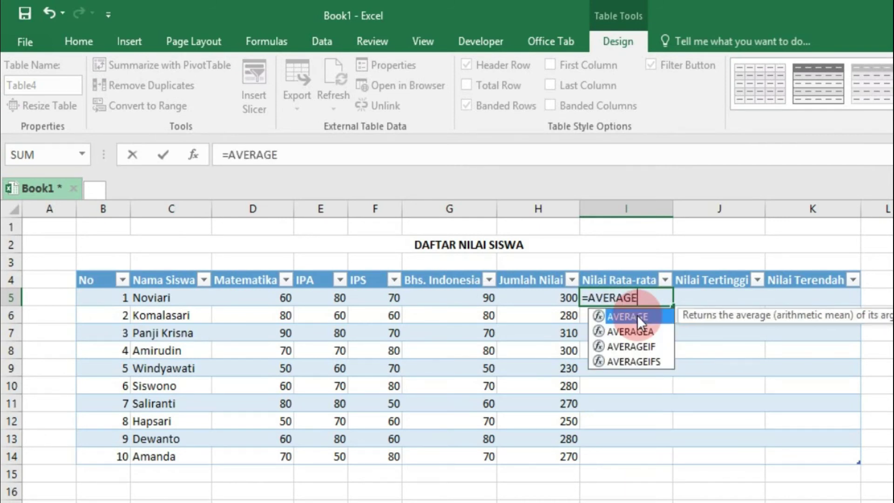
{"action": "double_click", "coordinate": [638, 316]}
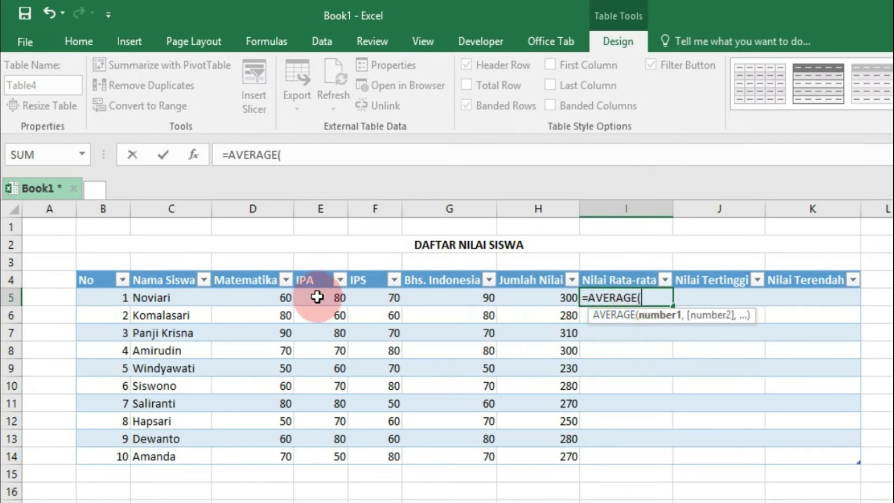
{"action": "left_click_drag", "start_coordinate": [273, 300], "coordinate": [427, 297]}
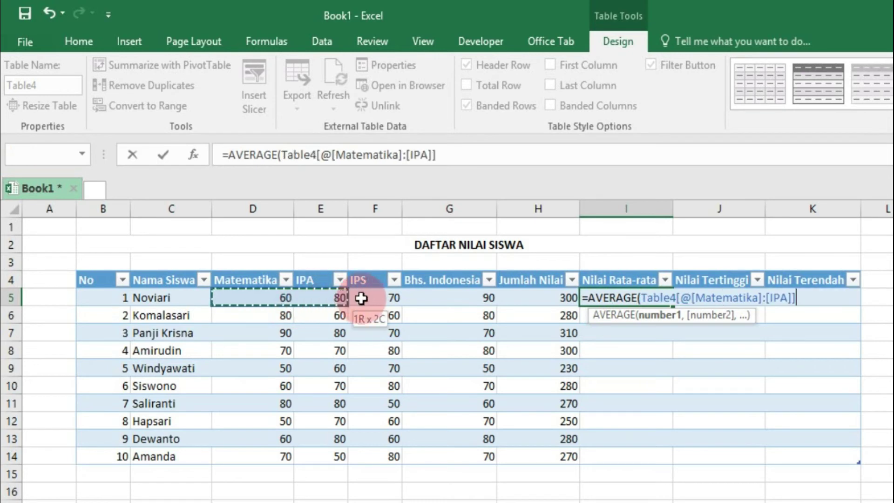
{"action": "type", "text": ")"}
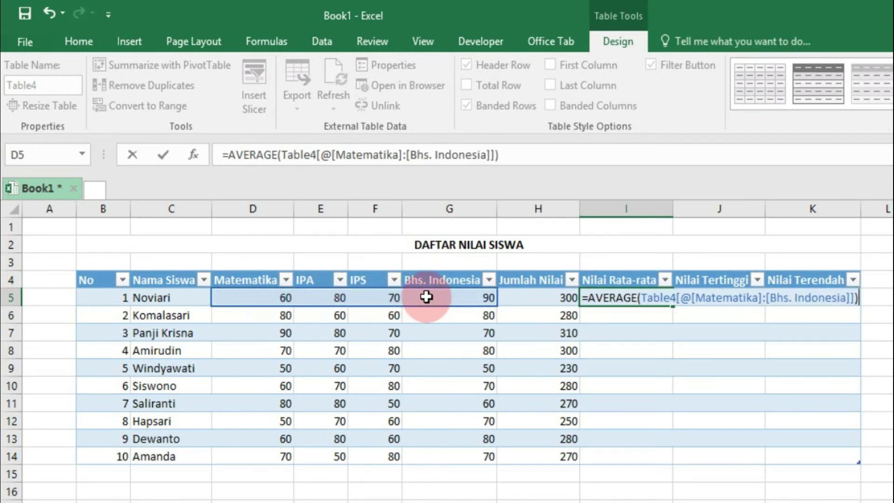
{"action": "key", "text": "Return"}
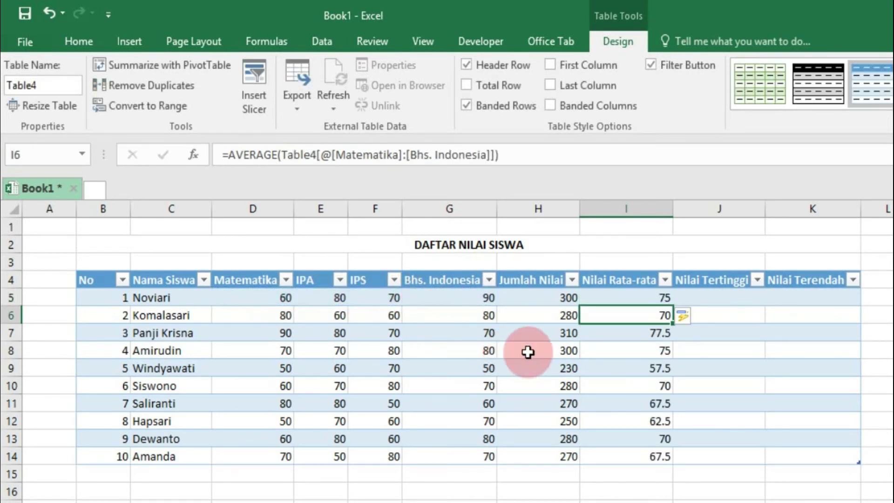
Enter a MAX formula over D5:G5 in J5 for Nilai Tertinggi.
{"action": "left_click", "coordinate": [710, 301]}
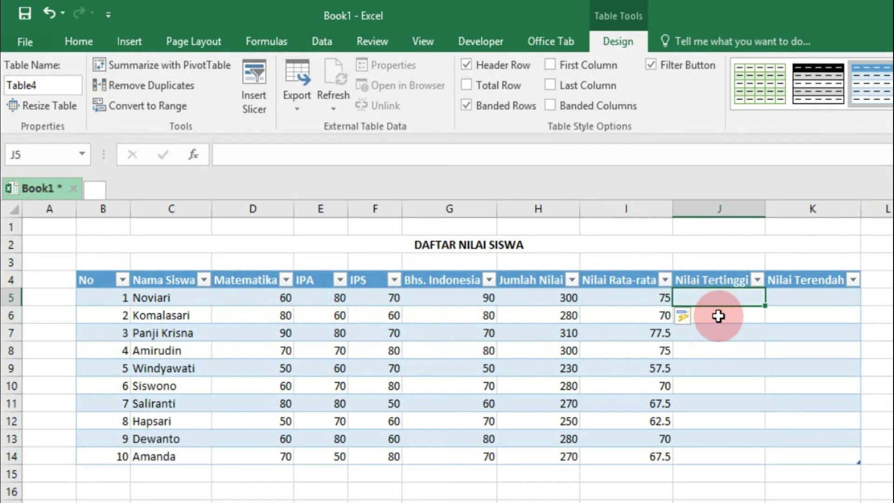
{"action": "type", "text": "=MA"}
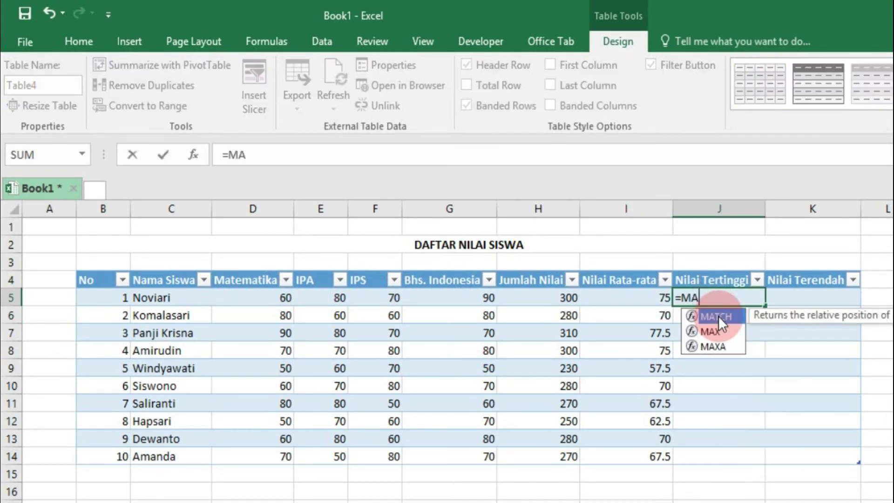
{"action": "type", "text": "X"}
{"action": "double_click", "coordinate": [720, 320]}
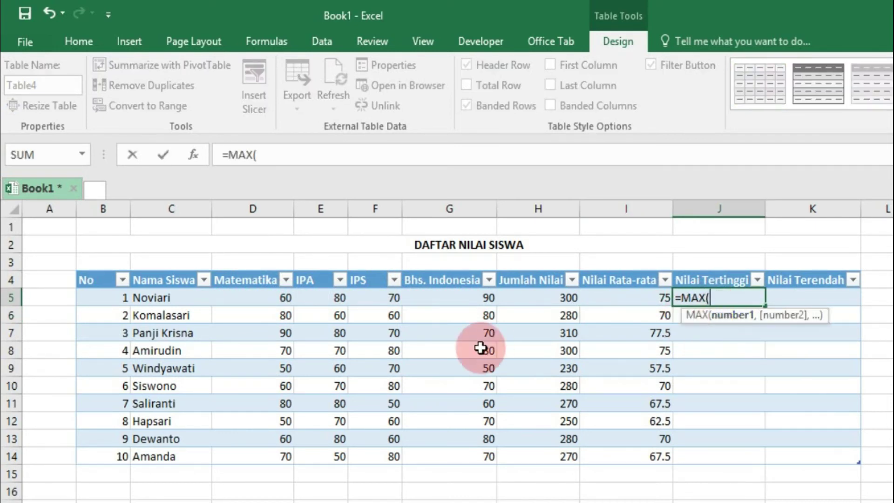
{"action": "left_click_drag", "start_coordinate": [252, 295], "coordinate": [426, 294]}
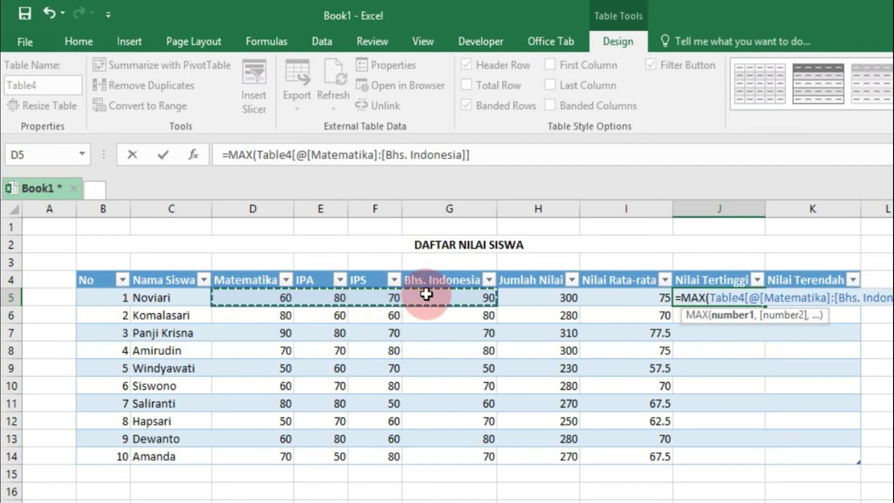
{"action": "key", "text": "Return"}
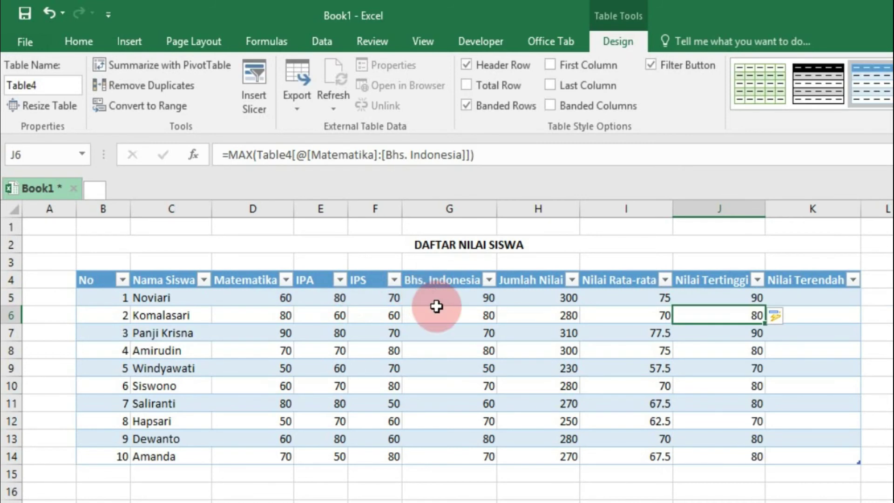
Enter =MIN over D5:G5 in K5 for Nilai Terendah.
{"action": "left_click", "coordinate": [795, 297]}
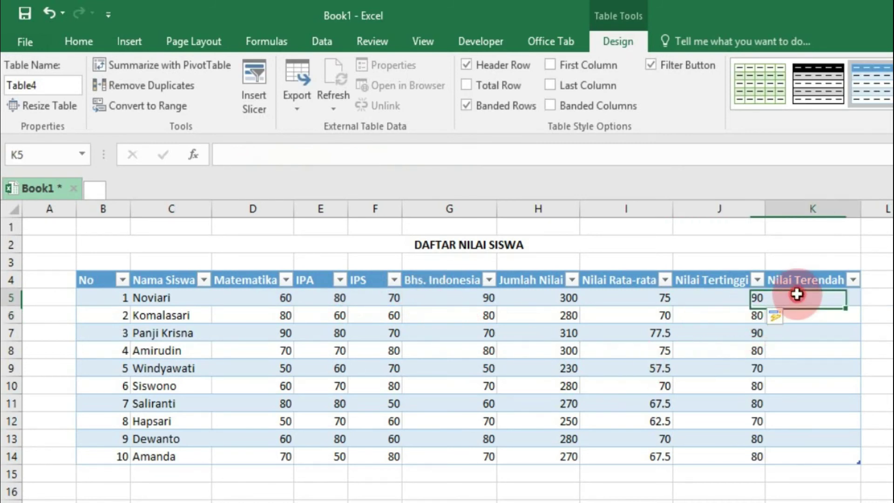
{"action": "type", "text": "="}
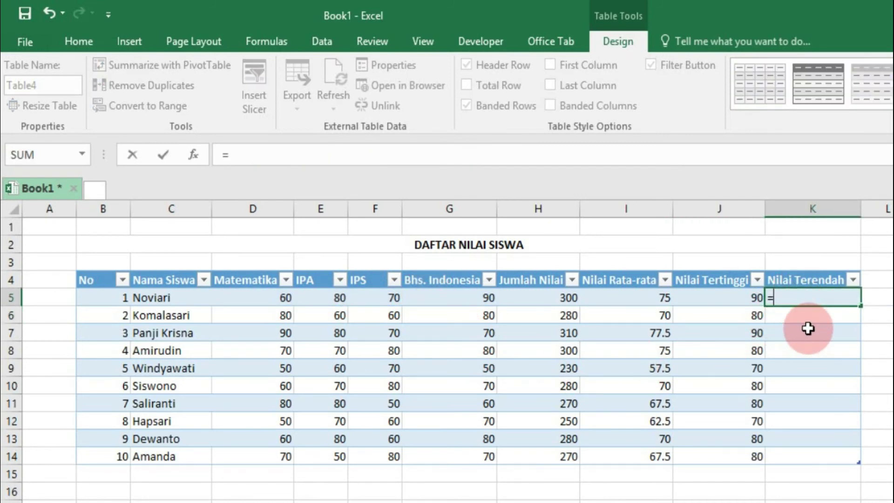
{"action": "type", "text": "MIN("}
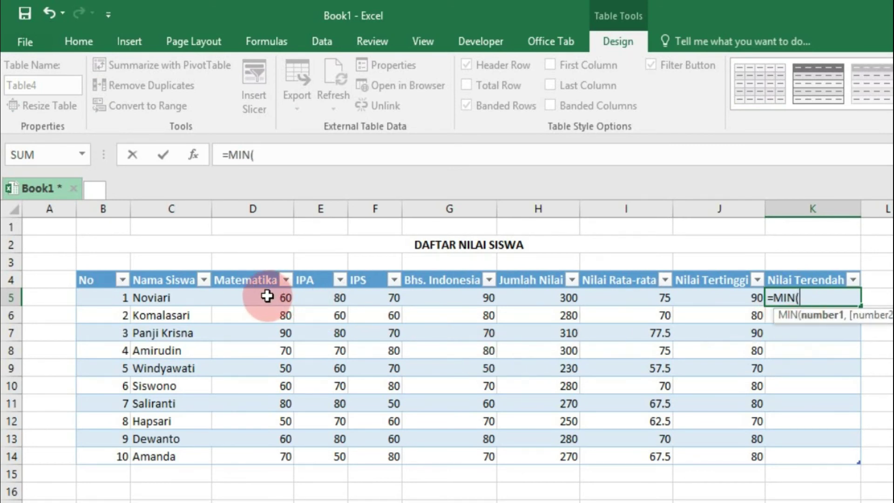
{"action": "left_click_drag", "start_coordinate": [267, 296], "coordinate": [439, 295]}
{"action": "type", "text": ")"}
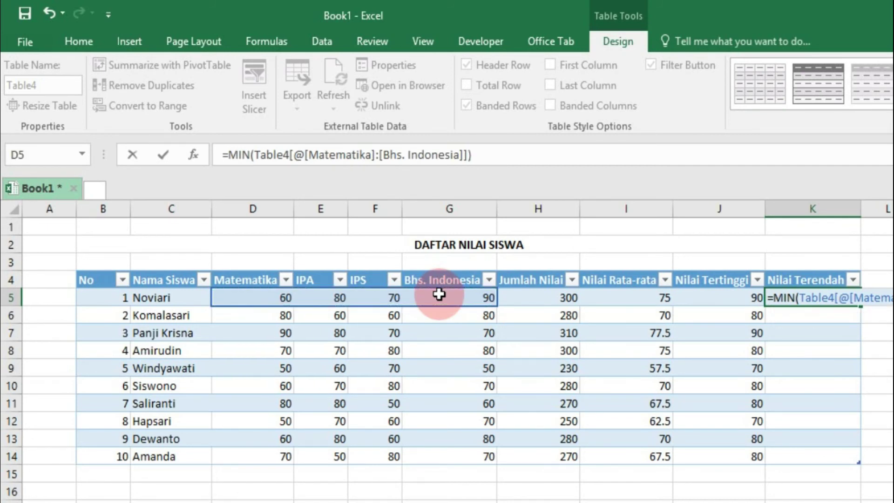
{"action": "key", "text": "Return"}
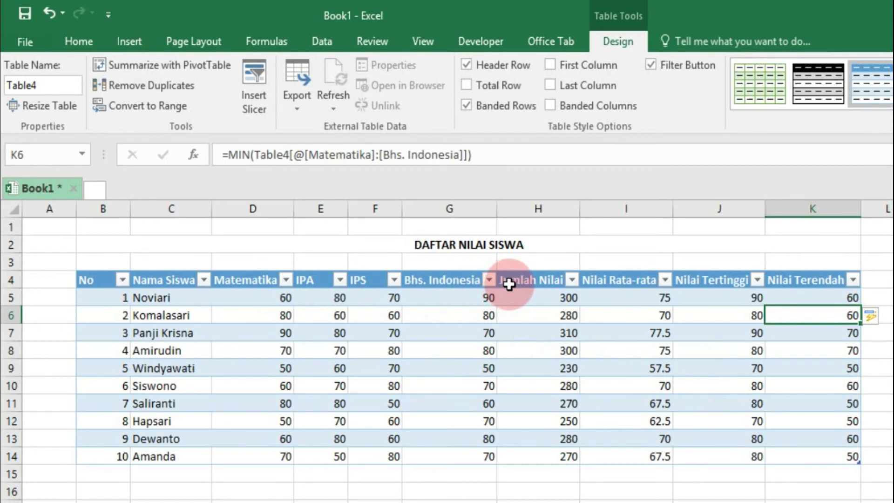
{"action": "left_click", "coordinate": [509, 284]}
{"action": "left_click", "coordinate": [612, 280]}
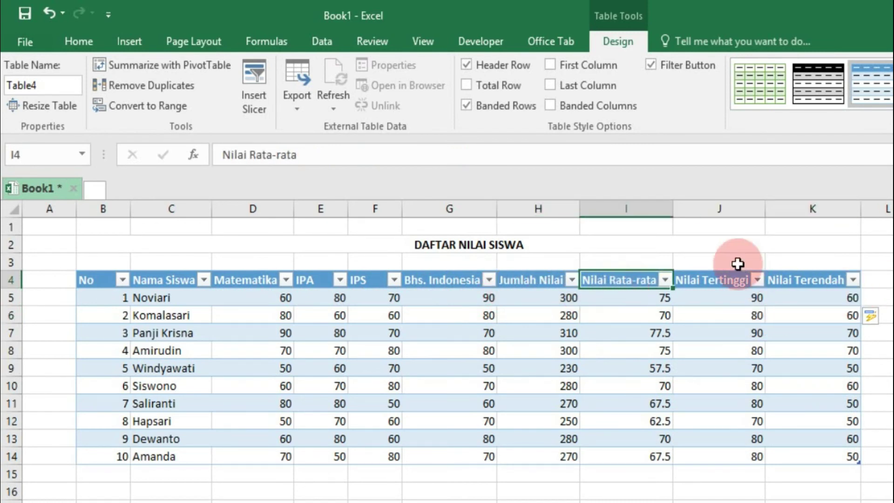
{"action": "left_click", "coordinate": [701, 280]}
{"action": "left_click", "coordinate": [800, 280]}
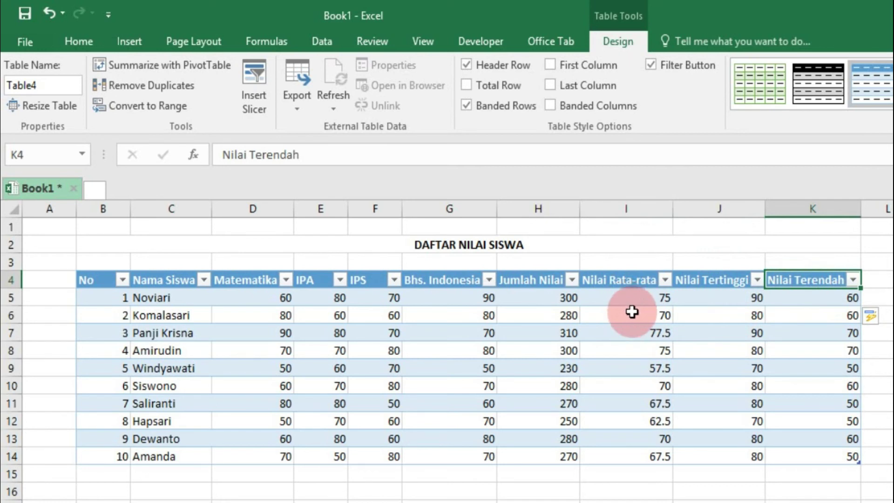
{"action": "left_click_drag", "start_coordinate": [632, 312], "coordinate": [838, 458]}
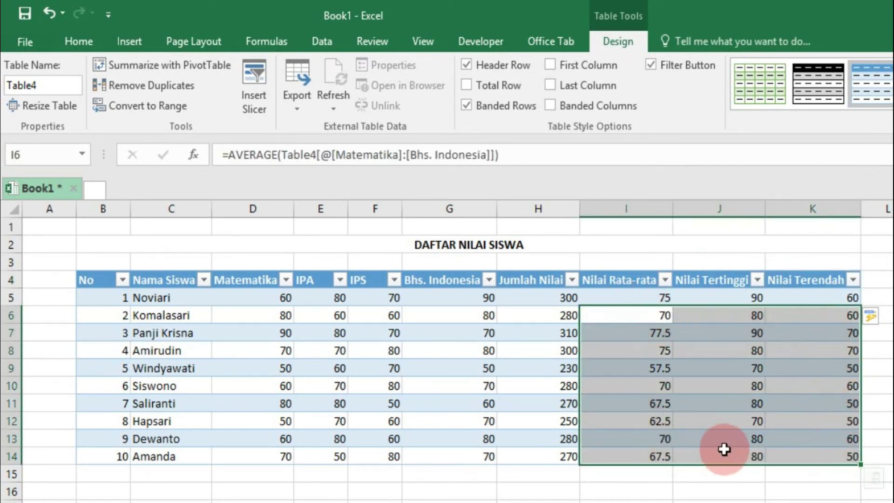
{"action": "left_click", "coordinate": [741, 476]}
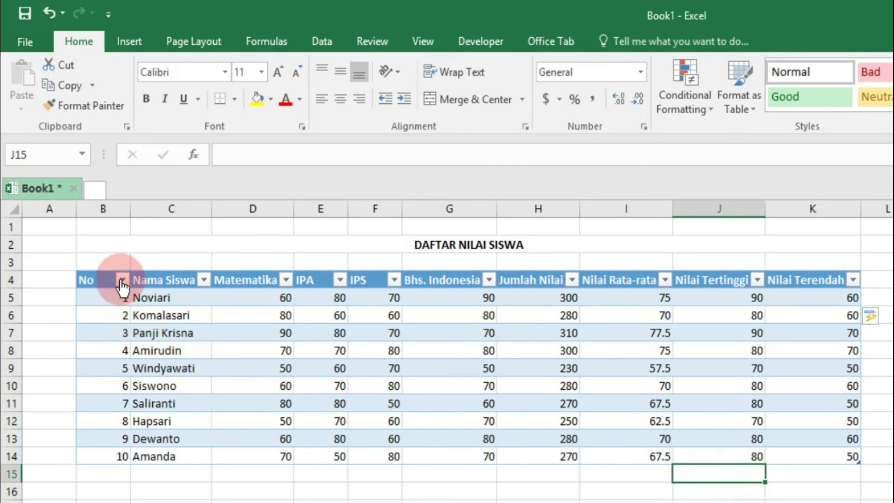
Apply the orange banded table style to the grade table, Table4.
{"action": "left_click", "coordinate": [90, 280]}
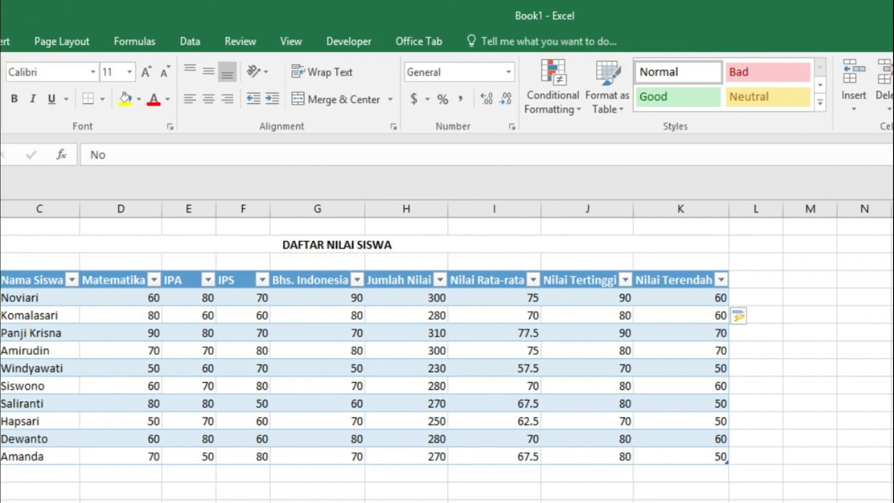
{"action": "left_click", "coordinate": [163, 42]}
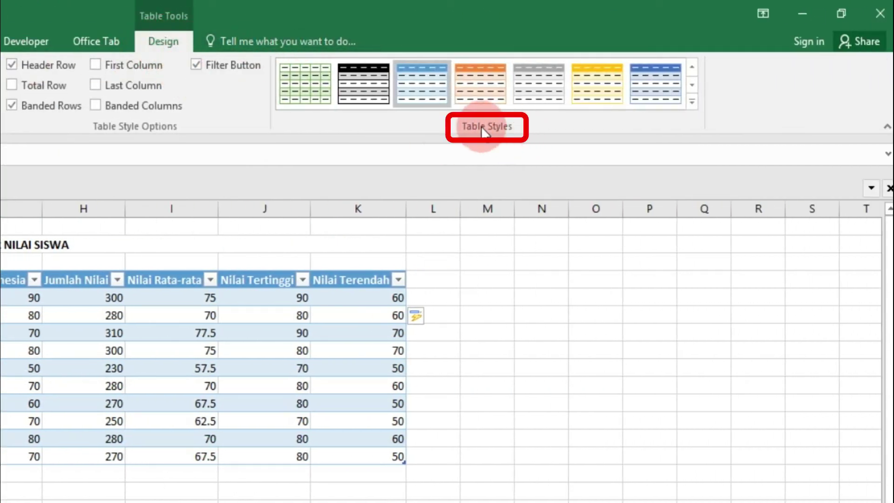
{"action": "left_click", "coordinate": [482, 91]}
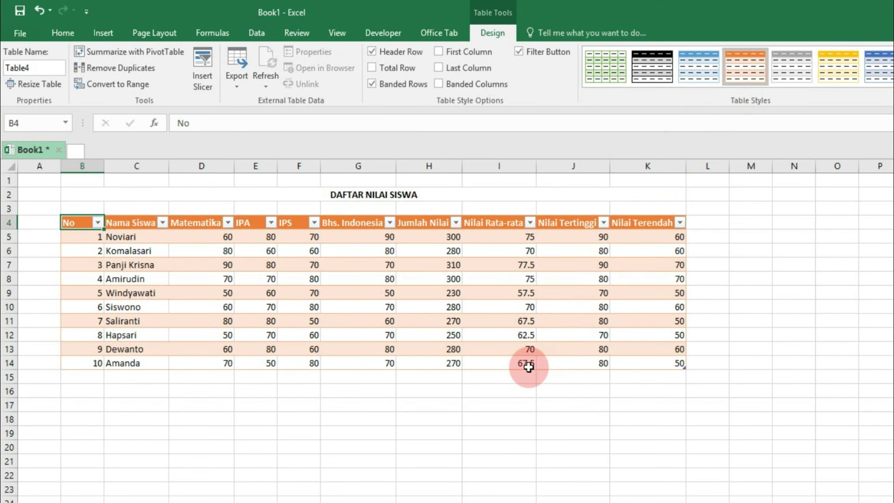
{"action": "left_click", "coordinate": [516, 378]}
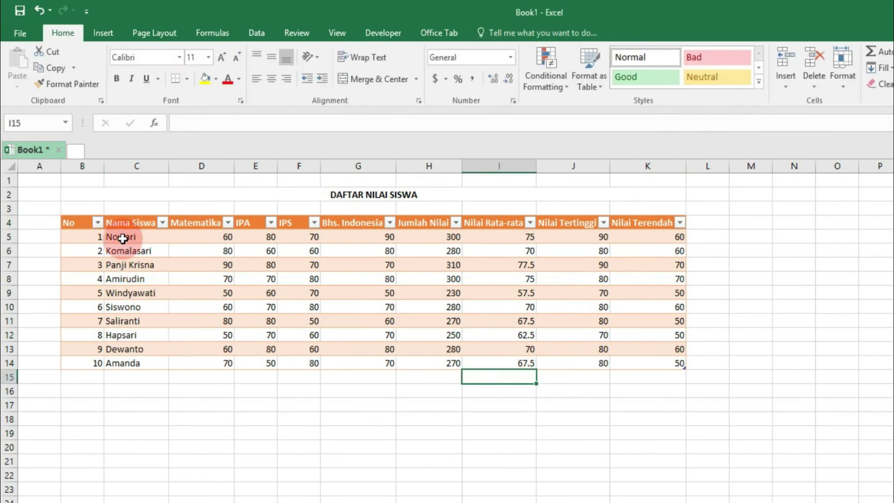
{"action": "left_click_drag", "start_coordinate": [122, 239], "coordinate": [149, 364]}
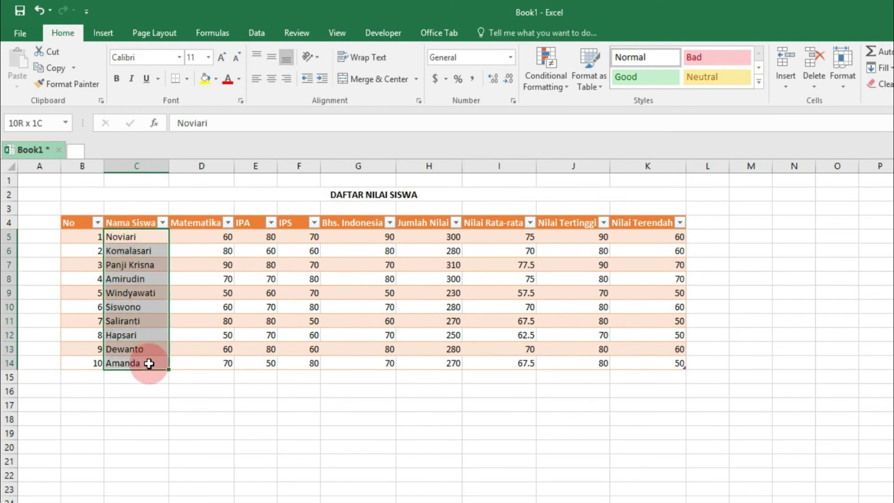
{"action": "left_click", "coordinate": [120, 235]}
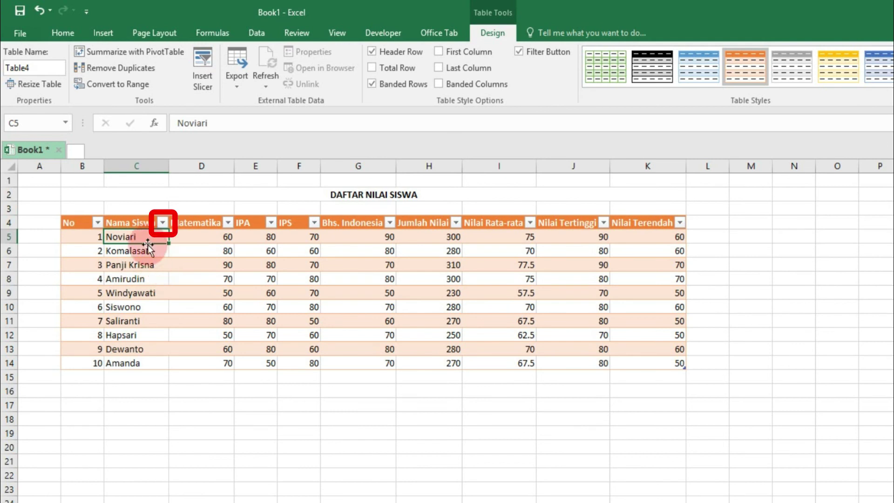
{"action": "left_click", "coordinate": [130, 220]}
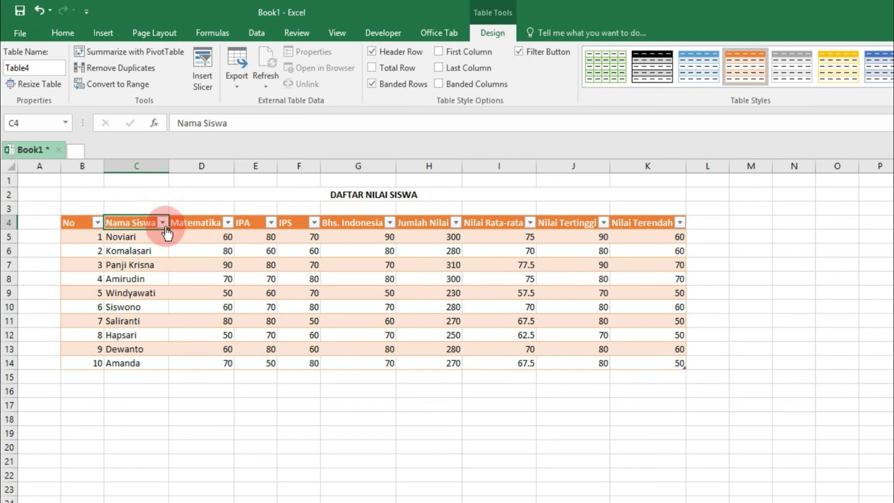
{"action": "left_click", "coordinate": [162, 223]}
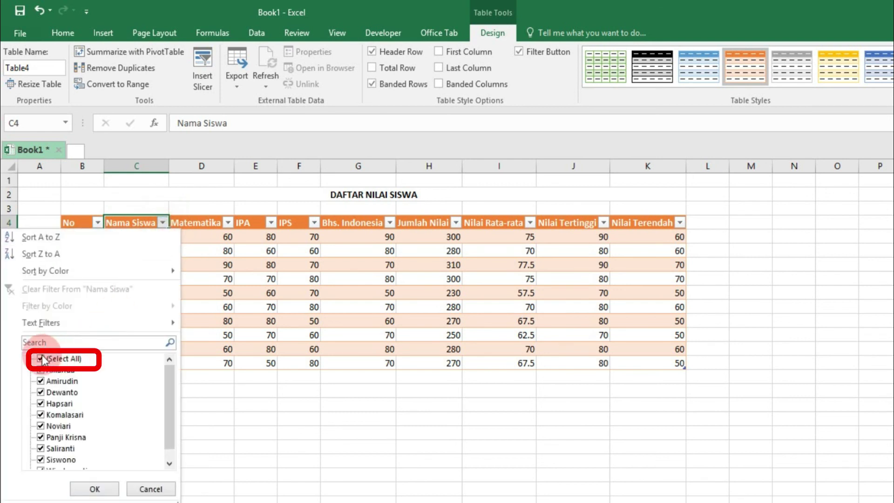
{"action": "left_click", "coordinate": [42, 359]}
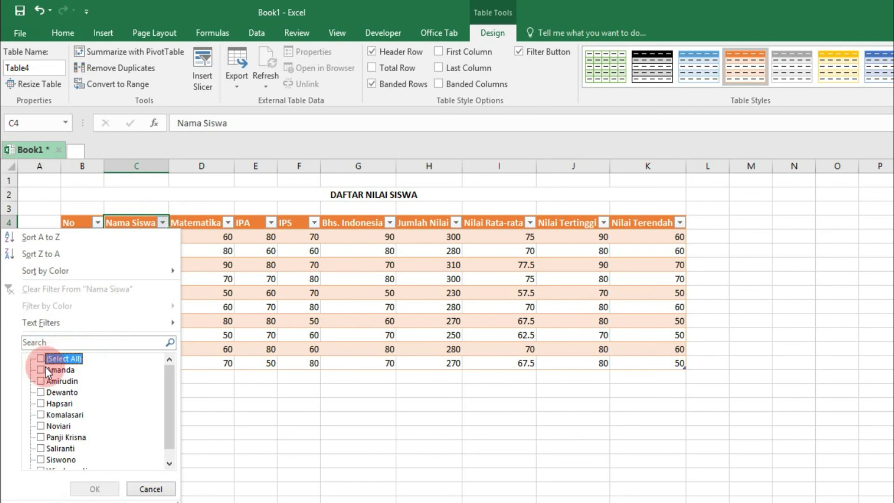
{"action": "left_click", "coordinate": [41, 425]}
{"action": "left_click", "coordinate": [95, 489]}
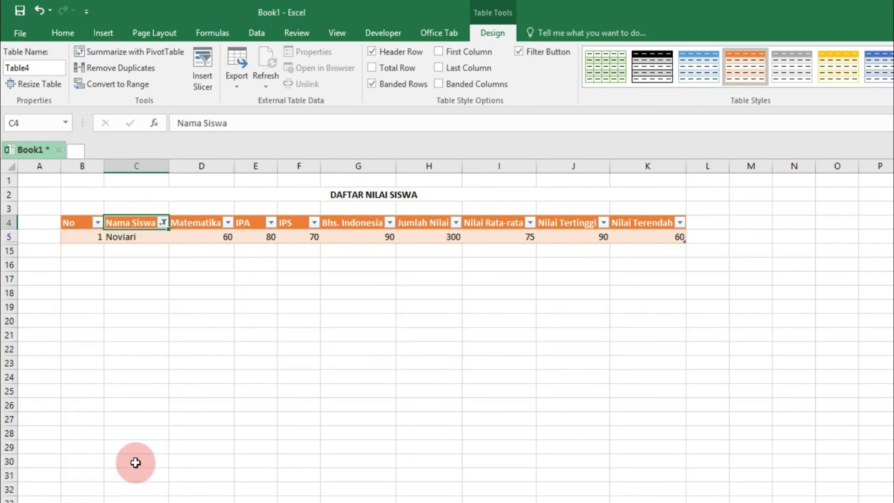
{"action": "left_click_drag", "start_coordinate": [86, 237], "coordinate": [647, 223]}
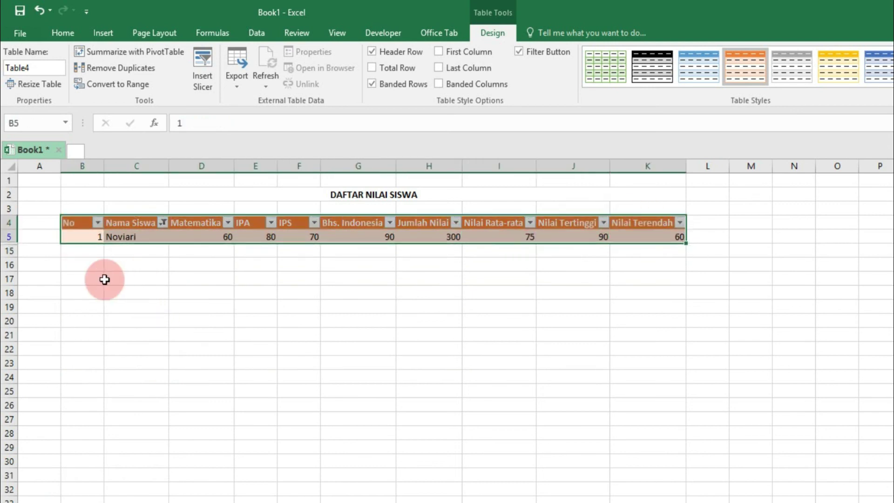
{"action": "left_click", "coordinate": [104, 279]}
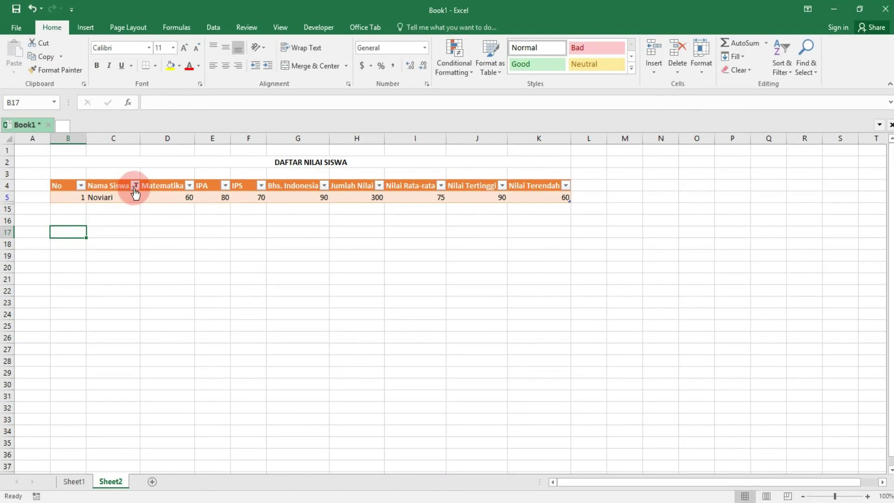
{"action": "left_click", "coordinate": [135, 185]}
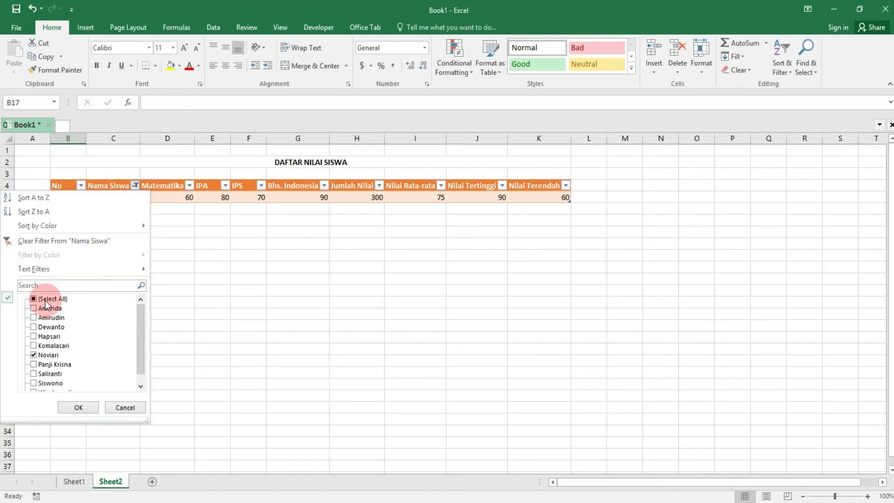
{"action": "left_click", "coordinate": [78, 407]}
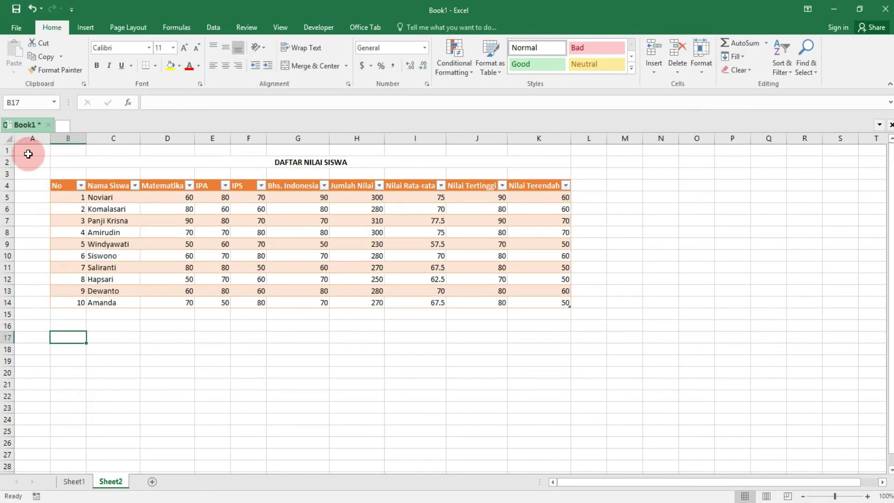
{"action": "left_click", "coordinate": [28, 153]}
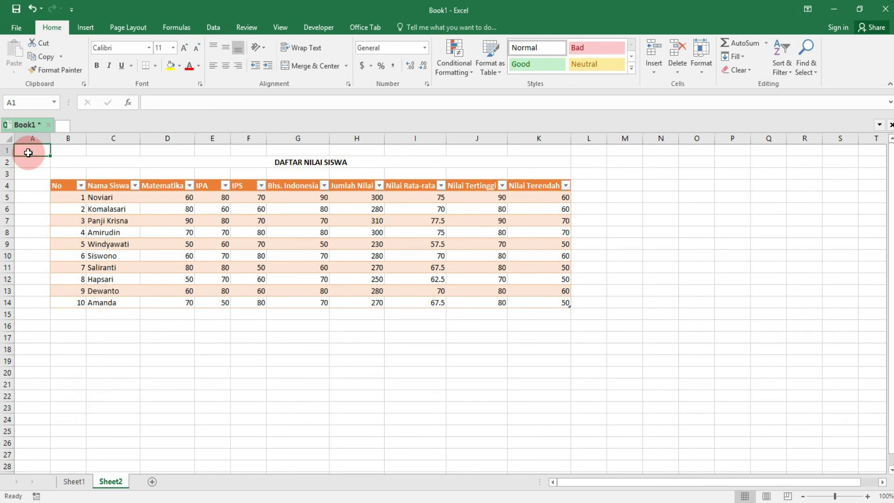